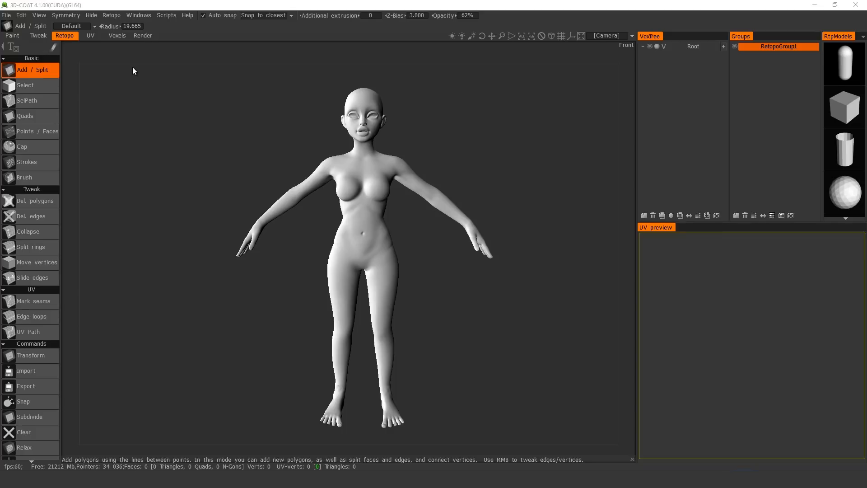
# - Import the head's retopology mesh and merge it at its default position as a separate group
pyautogui.click(117, 16)
pyautogui.click(126, 32)
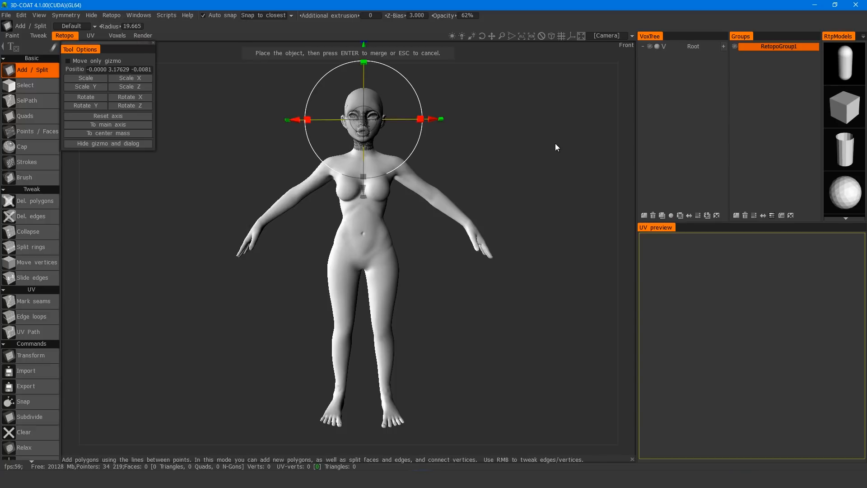
pyautogui.click(287, 271)
pyautogui.moveTo(254, 234); pyautogui.dragTo(332, 154, button='right')
pyautogui.moveTo(332, 154); pyautogui.dragTo(347, 335, button='middle')
pyautogui.click(542, 37)
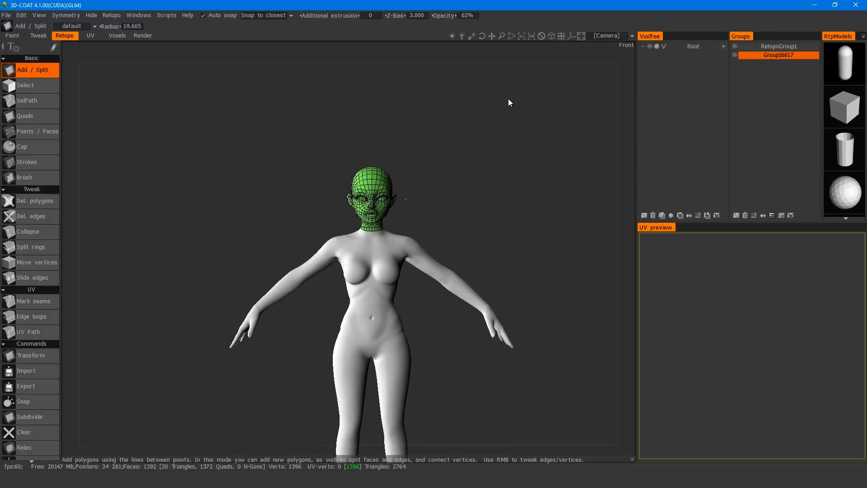
pyautogui.moveTo(509, 99); pyautogui.dragTo(496, 153, button='right')
pyautogui.moveTo(496, 154); pyautogui.dragTo(466, 214, button='middle')
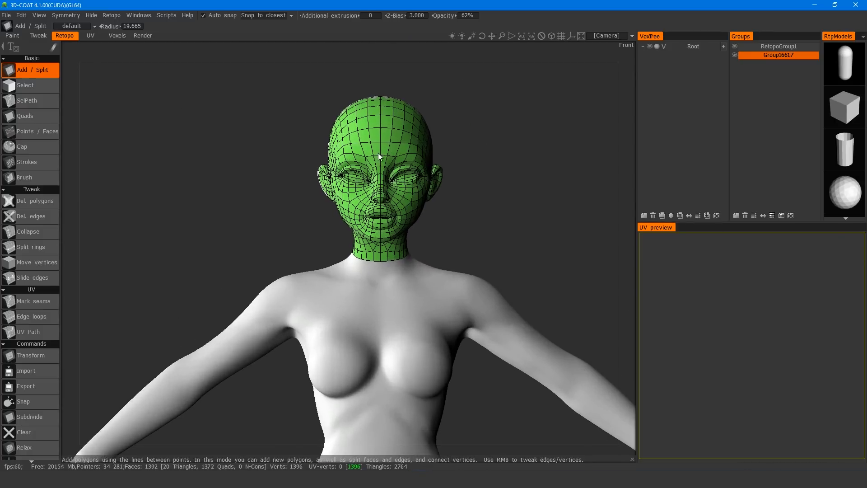
# - Select the faces on one half of the head mesh with a rectangular selection and delete them
pyautogui.click(47, 87)
pyautogui.moveTo(55, 51)
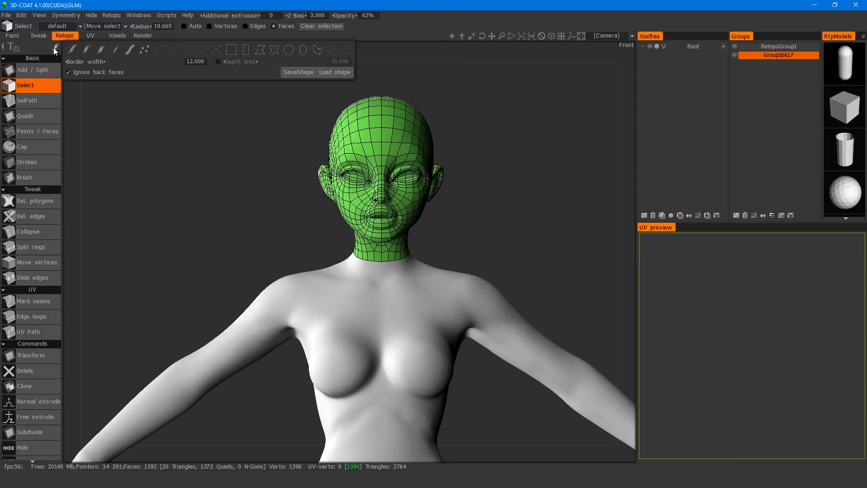
pyautogui.click(246, 50)
pyautogui.moveTo(280, 68); pyautogui.dragTo(381, 356)
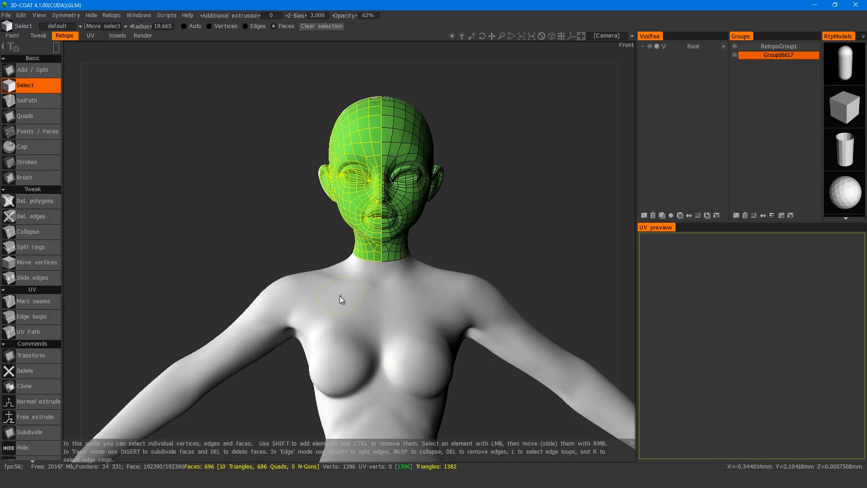
pyautogui.press('Delete')
pyautogui.moveTo(280, 231); pyautogui.dragTo(247, 186, button='middle')
# - Turn on symmetry across the X axis to mirror the remaining half of the head mesh
pyautogui.press('s')
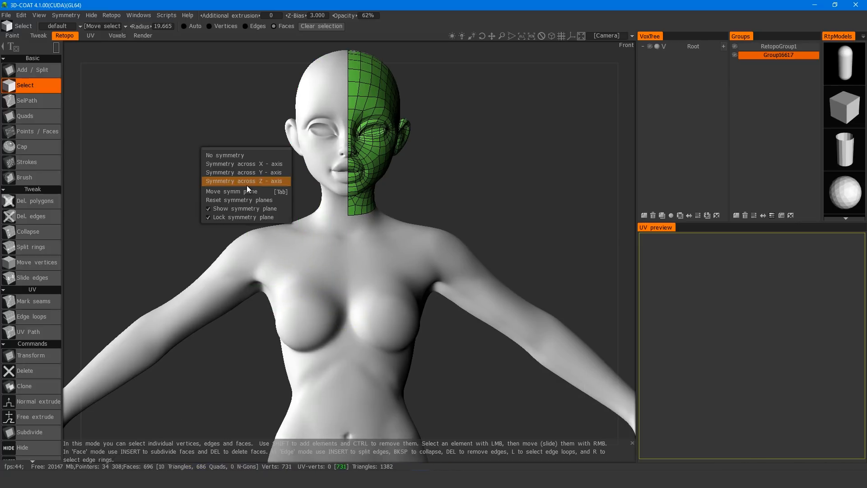
pyautogui.click(255, 164)
pyautogui.moveTo(495, 178); pyautogui.dragTo(487, 151, button='middle')
pyautogui.moveTo(489, 152); pyautogui.dragTo(486, 195, button='right')
pyautogui.moveTo(491, 182); pyautogui.dragTo(462, 156, button='middle')
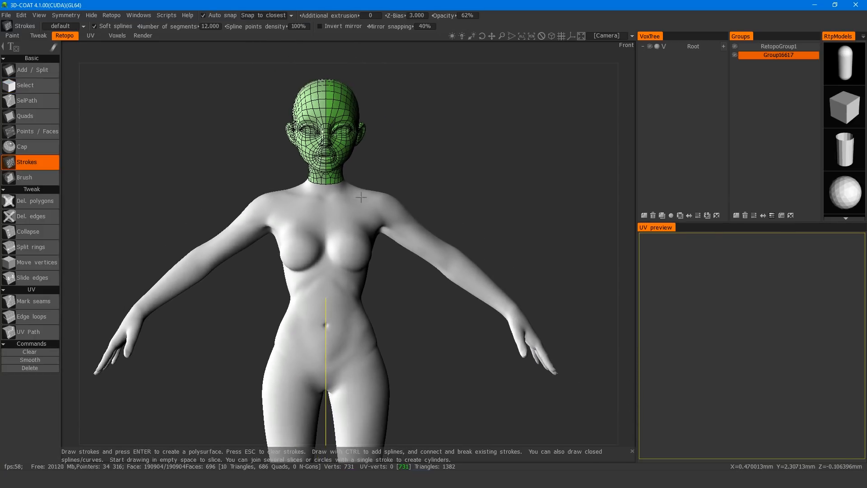
# - With the Strokes tool at 25% spline points density, slice the shoulder, elbow and wrist and build a polygon band around each
pyautogui.moveTo(362, 197); pyautogui.dragTo(419, 194, button='right')
pyautogui.moveTo(418, 193); pyautogui.dragTo(410, 199, button='middle')
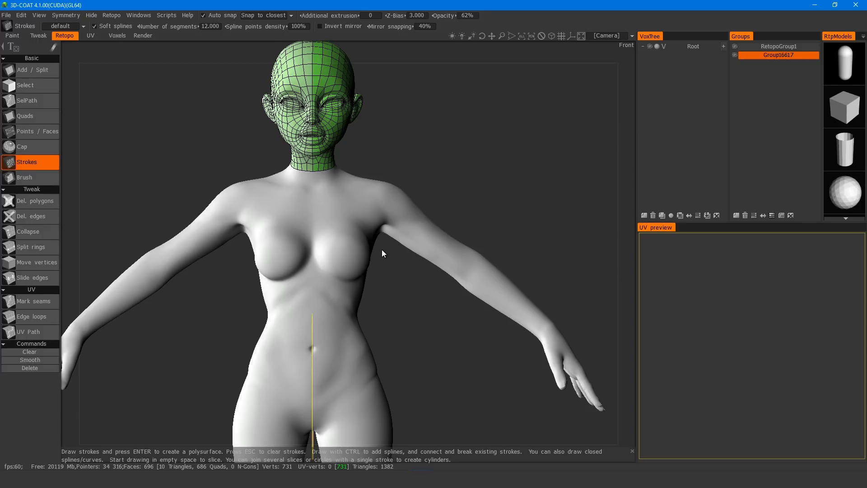
pyautogui.moveTo(364, 176)
pyautogui.mouseDown()
pyautogui.moveTo(378, 236)
pyautogui.moveTo(377, 170)
pyautogui.mouseUp()
pyautogui.moveTo(490, 211)
pyautogui.keyDown('alt'); pyautogui.mouseDown()
pyautogui.moveTo(468, 240)
pyautogui.moveTo(415, 249)
pyautogui.moveTo(416, 149)
pyautogui.mouseUp(); pyautogui.keyUp('alt')
pyautogui.moveTo(422, 147); pyautogui.dragTo(432, 262)
pyautogui.keyDown('alt'); pyautogui.moveTo(425, 369); pyautogui.dragTo(854, 357); pyautogui.keyUp('alt')
pyautogui.keyDown('alt'); pyautogui.moveTo(573, 364); pyautogui.dragTo(510, 310, button='middle'); pyautogui.keyUp('alt')
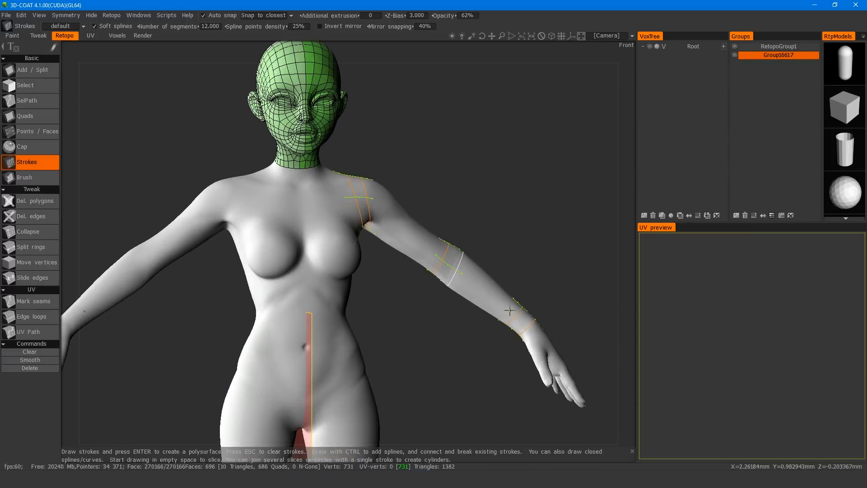
pyautogui.moveTo(509, 310)
pyautogui.keyDown('alt'); pyautogui.mouseDown()
pyautogui.moveTo(534, 297)
pyautogui.moveTo(486, 306)
pyautogui.moveTo(384, 290)
pyautogui.moveTo(434, 260)
pyautogui.moveTo(467, 277)
pyautogui.moveTo(478, 233)
pyautogui.moveTo(422, 246)
pyautogui.moveTo(446, 292)
pyautogui.moveTo(571, 272)
pyautogui.mouseUp(); pyautogui.keyUp('alt')
pyautogui.press('Return')
# - Set the Z-Bias to 10 and adjust the arm bands' vertices with the Brush tool
pyautogui.press('KP_2')
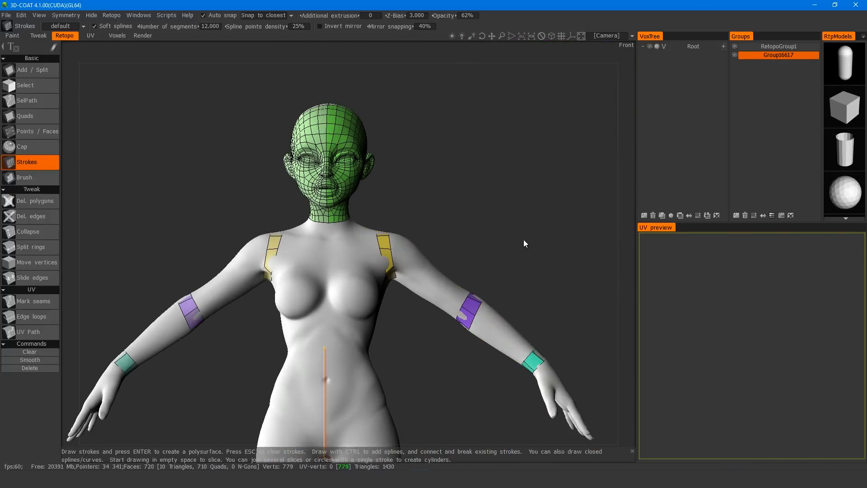
pyautogui.keyDown('alt'); pyautogui.moveTo(509, 225); pyautogui.dragTo(543, 210, button='middle'); pyautogui.keyUp('alt')
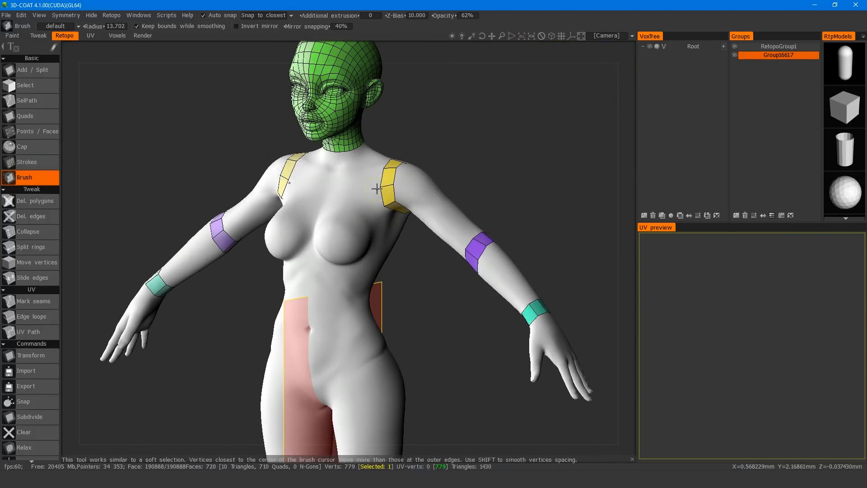
pyautogui.moveTo(377, 189)
pyautogui.keyDown('alt'); pyautogui.mouseDown()
pyautogui.moveTo(402, 220)
pyautogui.moveTo(389, 219)
pyautogui.moveTo(436, 221)
pyautogui.moveTo(438, 198)
pyautogui.moveTo(389, 202)
pyautogui.moveTo(441, 248)
pyautogui.moveTo(604, 196)
pyautogui.moveTo(546, 306)
pyautogui.mouseUp(); pyautogui.keyUp('alt')
pyautogui.keyDown('alt'); pyautogui.moveTo(591, 284); pyautogui.dragTo(559, 251); pyautogui.keyUp('alt')
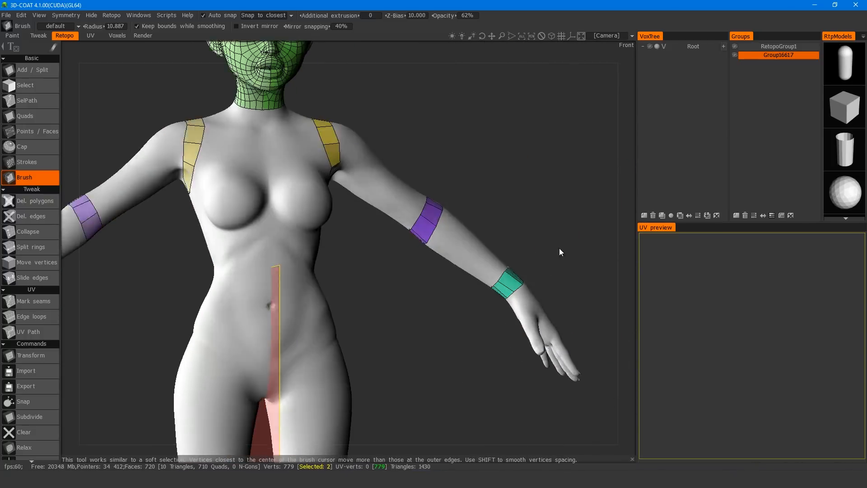
# - Draw two concentric closed strokes on the breast, a small inner ring and a larger outer ring
pyautogui.keyDown('alt'); pyautogui.moveTo(560, 251); pyautogui.dragTo(438, 245, button='right'); pyautogui.keyUp('alt')
pyautogui.keyDown('alt'); pyautogui.moveTo(438, 245); pyautogui.dragTo(387, 220, button='middle'); pyautogui.keyUp('alt')
pyautogui.press('s')
pyautogui.keyDown('alt'); pyautogui.moveTo(386, 220); pyautogui.dragTo(418, 199, button='right'); pyautogui.keyUp('alt')
pyautogui.moveTo(418, 199)
pyautogui.keyDown('alt'); pyautogui.mouseDown()
pyautogui.moveTo(398, 251)
pyautogui.moveTo(387, 208)
pyautogui.mouseUp(); pyautogui.keyUp('alt')
pyautogui.moveTo(385, 195); pyautogui.dragTo(380, 235)
pyautogui.keyDown('alt'); pyautogui.moveTo(391, 183); pyautogui.dragTo(400, 184); pyautogui.keyUp('alt')
pyautogui.moveTo(389, 176); pyautogui.dragTo(350, 224)
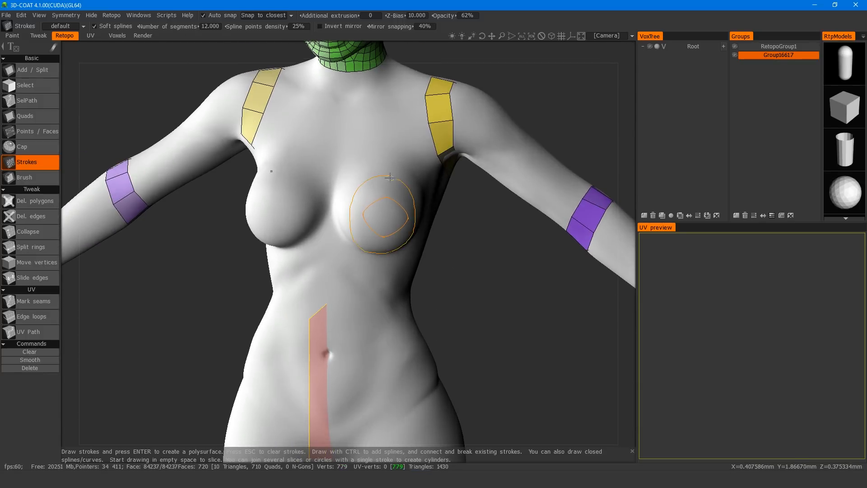
# - Draw vertical, horizontal and diagonal strokes across the breast rings and create the radial polygon patch
pyautogui.keyDown('alt'); pyautogui.moveTo(390, 177); pyautogui.dragTo(388, 219); pyautogui.keyUp('alt')
pyautogui.moveTo(391, 173); pyautogui.dragTo(376, 277)
pyautogui.moveTo(332, 208); pyautogui.dragTo(436, 228)
pyautogui.moveTo(422, 182); pyautogui.dragTo(393, 214)
pyautogui.moveTo(352, 180); pyautogui.dragTo(400, 239)
pyautogui.press('Return')
# - Even out the vertices around the central opening of the breast patch with the Brush tool
pyautogui.click(25, 178)
pyautogui.moveTo(374, 225); pyautogui.dragTo(399, 240)
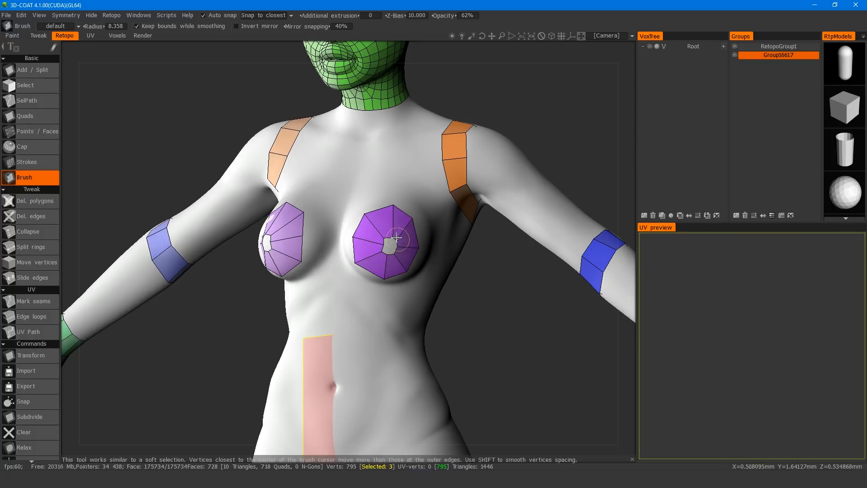
pyautogui.keyDown('alt'); pyautogui.moveTo(397, 248); pyautogui.dragTo(495, 292); pyautogui.keyUp('alt')
# - Fill the opening at the center of the breast patch with quads using Points / Faces
pyautogui.press('space')
pyautogui.click(443, 288)
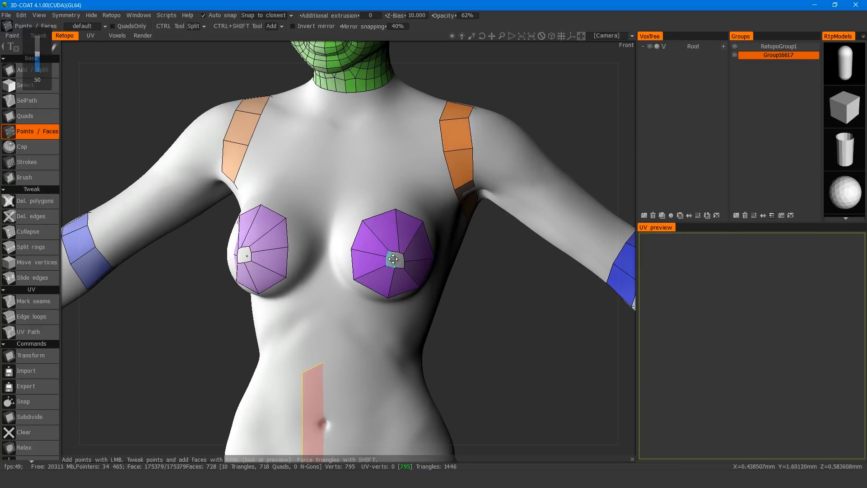
pyautogui.keyDown('alt'); pyautogui.moveTo(442, 250); pyautogui.dragTo(500, 239, button='right'); pyautogui.keyUp('alt')
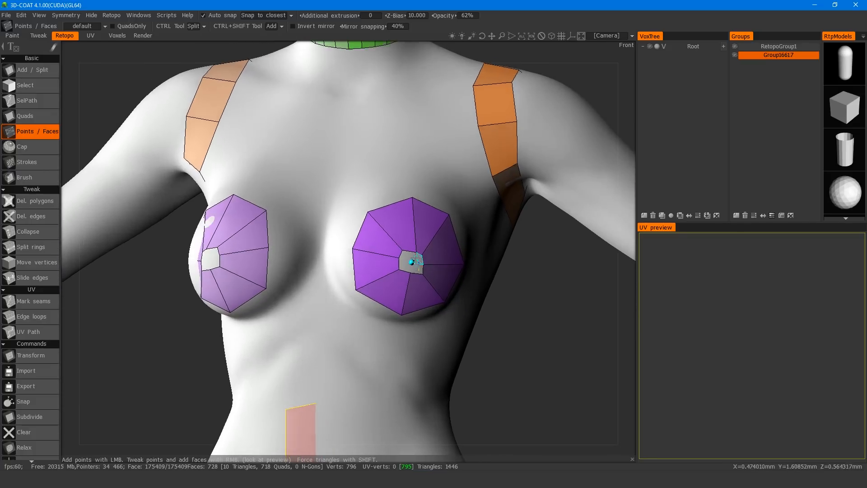
pyautogui.rightClick(418, 259)
pyautogui.rightClick(417, 271)
pyautogui.rightClick(404, 264)
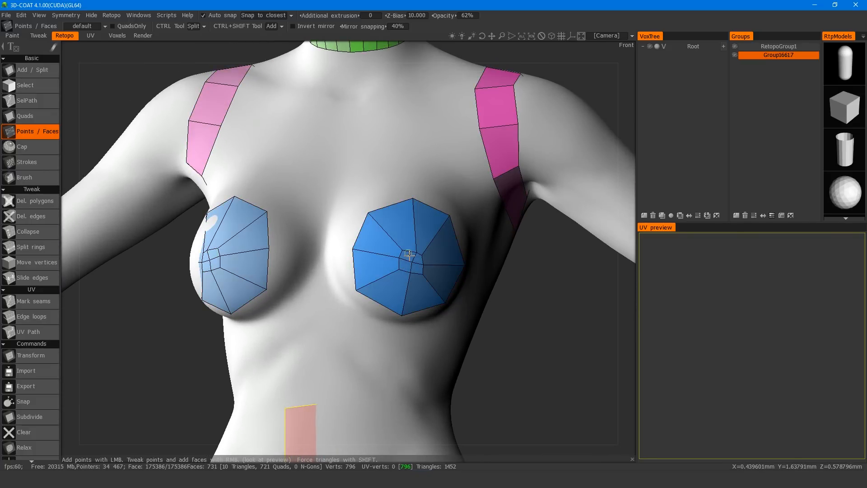
# - Split an edge ring into the breast patch and reshape its outline with the Brush tool
pyautogui.moveTo(505, 294); pyautogui.dragTo(524, 294)
pyautogui.keyDown('ctrl'); pyautogui.click(442, 293); pyautogui.keyUp('ctrl')
pyautogui.press('space')
pyautogui.click(420, 296)
pyautogui.moveTo(408, 295); pyautogui.dragTo(385, 300)
pyautogui.moveTo(394, 254); pyautogui.dragTo(364, 259)
pyautogui.moveTo(398, 219); pyautogui.dragTo(383, 211)
pyautogui.moveTo(387, 217)
pyautogui.keyDown('alt'); pyautogui.mouseDown()
pyautogui.moveTo(428, 224)
pyautogui.moveTo(420, 196)
pyautogui.mouseUp(); pyautogui.keyUp('alt')
pyautogui.moveTo(476, 316)
pyautogui.mouseDown()
pyautogui.moveTo(482, 327)
pyautogui.moveTo(437, 352)
pyautogui.mouseUp()
pyautogui.keyDown('alt'); pyautogui.moveTo(393, 240); pyautogui.dragTo(433, 231); pyautogui.keyUp('alt')
pyautogui.moveTo(432, 231)
pyautogui.keyDown('alt'); pyautogui.mouseDown()
pyautogui.moveTo(455, 245)
pyautogui.moveTo(429, 221)
pyautogui.moveTo(465, 277)
pyautogui.moveTo(448, 289)
pyautogui.moveTo(461, 289)
pyautogui.moveTo(427, 292)
pyautogui.moveTo(413, 285)
pyautogui.moveTo(550, 259)
pyautogui.mouseUp(); pyautogui.keyUp('alt')
# - Split further edge rings into the breast patch to add density around its center
pyautogui.press('space')
pyautogui.click(488, 239)
pyautogui.keyDown('ctrl'); pyautogui.click(472, 264); pyautogui.keyUp('ctrl')
pyautogui.press('space')
pyautogui.click(606, 253)
pyautogui.scroll(-2, 460, 289)
pyautogui.press('space')
pyautogui.click(451, 254)
pyautogui.keyDown('ctrl'); pyautogui.click(428, 302); pyautogui.keyUp('ctrl')
pyautogui.press('space')
pyautogui.click(649, 265)
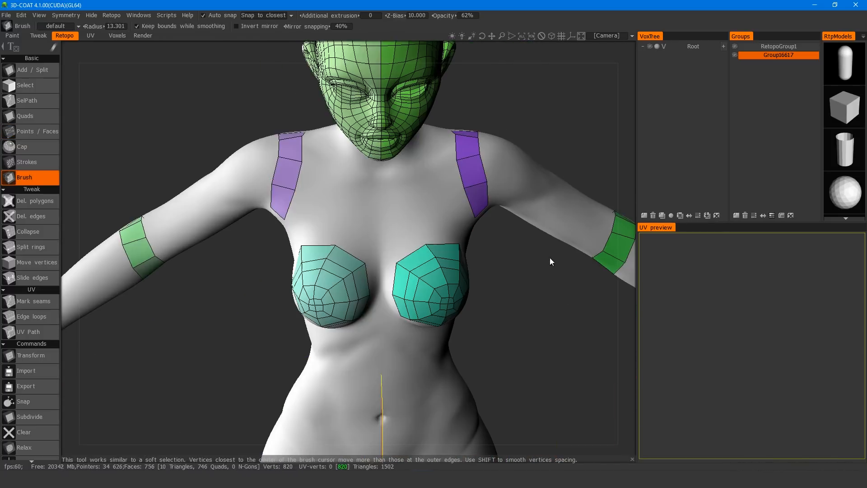
# - Reshape the inner and upper edges of the breast patch with the Brush tool to follow the breast's form
pyautogui.moveTo(399, 261); pyautogui.dragTo(409, 262, button='right')
pyautogui.moveTo(402, 262); pyautogui.dragTo(390, 263)
pyautogui.keyDown('alt'); pyautogui.moveTo(390, 263); pyautogui.dragTo(398, 285); pyautogui.keyUp('alt')
pyautogui.keyDown('alt'); pyautogui.moveTo(396, 316); pyautogui.dragTo(376, 319); pyautogui.keyUp('alt')
pyautogui.moveTo(394, 316); pyautogui.dragTo(382, 316, button='right')
pyautogui.keyDown('alt'); pyautogui.moveTo(394, 316); pyautogui.dragTo(402, 318); pyautogui.keyUp('alt')
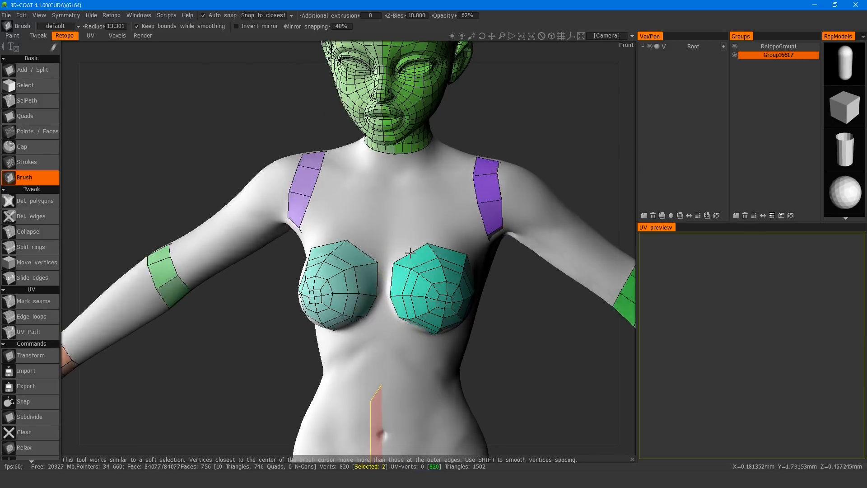
pyautogui.moveTo(524, 332)
pyautogui.keyDown('alt'); pyautogui.mouseDown()
pyautogui.moveTo(492, 316)
pyautogui.moveTo(442, 336)
pyautogui.moveTo(462, 327)
pyautogui.mouseUp(); pyautogui.keyUp('alt')
pyautogui.keyDown('alt'); pyautogui.moveTo(506, 332); pyautogui.dragTo(463, 335); pyautogui.keyUp('alt')
pyautogui.moveTo(470, 323)
pyautogui.keyDown('alt'); pyautogui.mouseDown()
pyautogui.moveTo(549, 290)
pyautogui.moveTo(608, 293)
pyautogui.mouseUp(); pyautogui.keyUp('alt')
pyautogui.moveTo(411, 278); pyautogui.dragTo(413, 272)
pyautogui.keyDown('alt'); pyautogui.moveTo(506, 289); pyautogui.dragTo(520, 332); pyautogui.keyUp('alt')
pyautogui.moveTo(445, 255); pyautogui.dragTo(451, 245)
pyautogui.keyDown('alt'); pyautogui.moveTo(533, 316); pyautogui.dragTo(553, 325); pyautogui.keyUp('alt')
# - Delete unwanted polygons from the upper part of the breast patch
pyautogui.press('space')
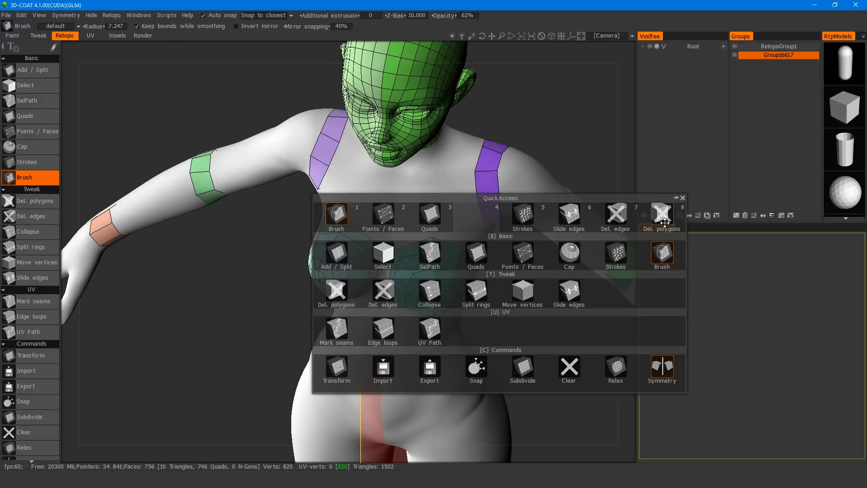
pyautogui.click(663, 216)
pyautogui.moveTo(462, 247)
pyautogui.keyDown('alt'); pyautogui.mouseDown()
pyautogui.moveTo(489, 277)
pyautogui.moveTo(498, 271)
pyautogui.moveTo(512, 301)
pyautogui.moveTo(526, 292)
pyautogui.moveTo(495, 291)
pyautogui.mouseUp(); pyautogui.keyUp('alt')
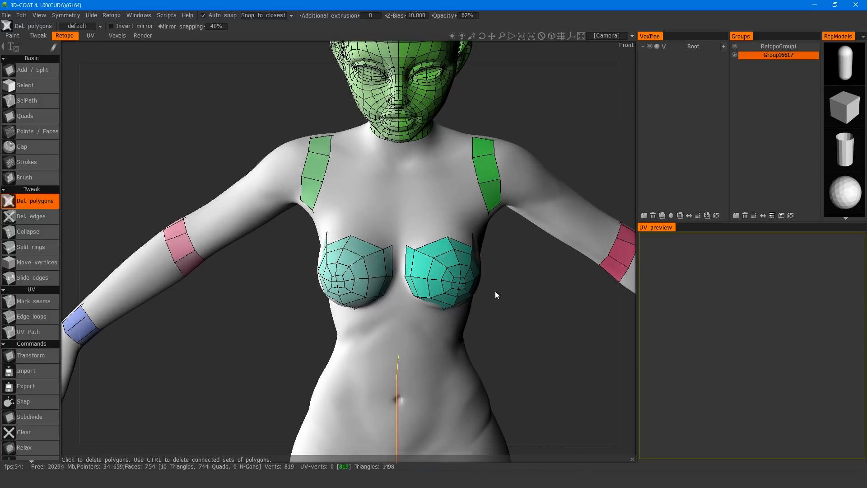
pyautogui.scroll(1, 494, 290)
# - Add points above the breast patch and build a row of quads along its upper edge with Points / Faces
pyautogui.press('1')
pyautogui.press('2')
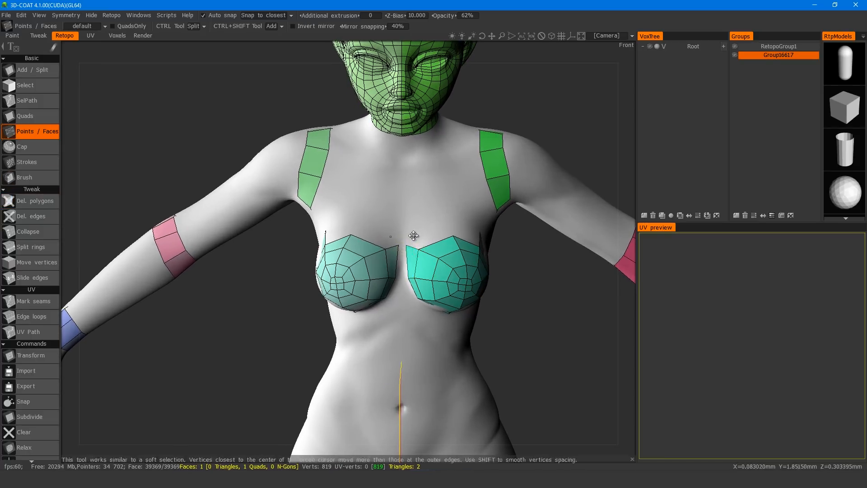
pyautogui.click(408, 229)
pyautogui.click(413, 243)
pyautogui.moveTo(500, 252)
pyautogui.keyDown('alt'); pyautogui.mouseDown()
pyautogui.moveTo(500, 237)
pyautogui.moveTo(538, 250)
pyautogui.mouseUp(); pyautogui.keyUp('alt')
pyautogui.press('1')
pyautogui.press('2')
pyautogui.rightClick(509, 237)
pyautogui.click(467, 211)
pyautogui.rightClick(473, 225)
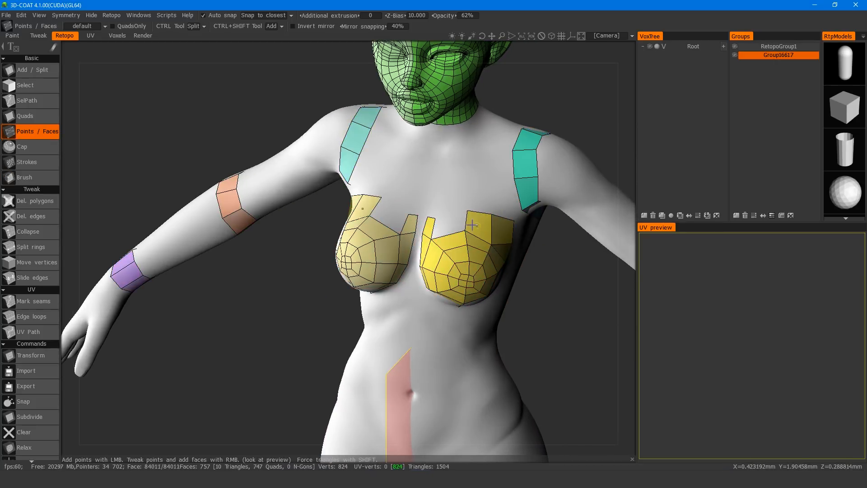
pyautogui.rightClick(453, 224)
# - Smooth the new row of quads above the breast with the Brush tool
pyautogui.press('space')
pyautogui.press('1')
pyautogui.moveTo(436, 220)
pyautogui.mouseDown()
pyautogui.moveTo(468, 224)
pyautogui.moveTo(520, 253)
pyautogui.moveTo(478, 233)
pyautogui.mouseUp()
pyautogui.keyDown('alt'); pyautogui.moveTo(479, 314); pyautogui.dragTo(488, 284, button='middle'); pyautogui.keyUp('alt')
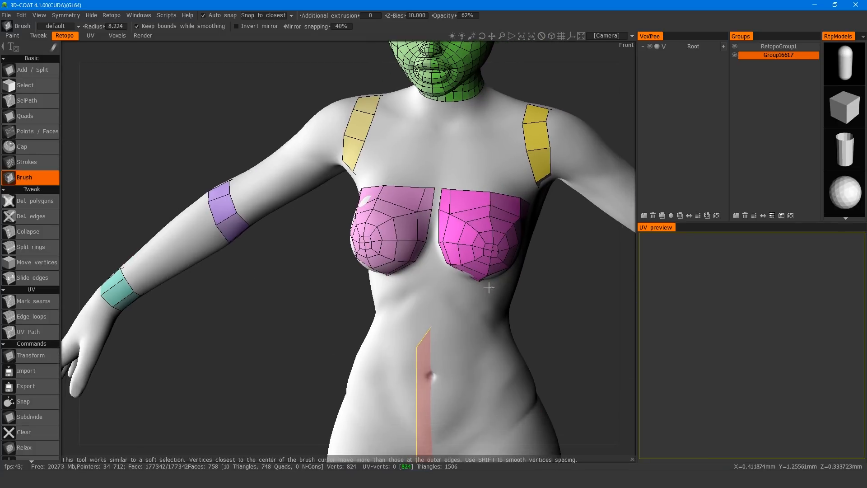
pyautogui.moveTo(468, 309)
pyautogui.keyDown('alt'); pyautogui.mouseDown()
pyautogui.moveTo(466, 278)
pyautogui.moveTo(433, 286)
pyautogui.mouseUp(); pyautogui.keyUp('alt')
# - Add quads directly beneath the breast patch on the rib cage with Points / Faces
pyautogui.press('space')
pyautogui.press('2')
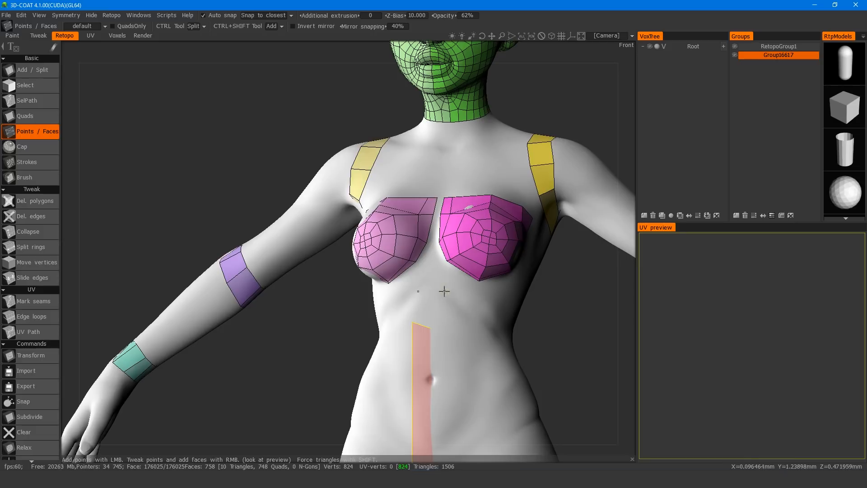
pyautogui.rightClick(492, 292)
pyautogui.rightClick(464, 285)
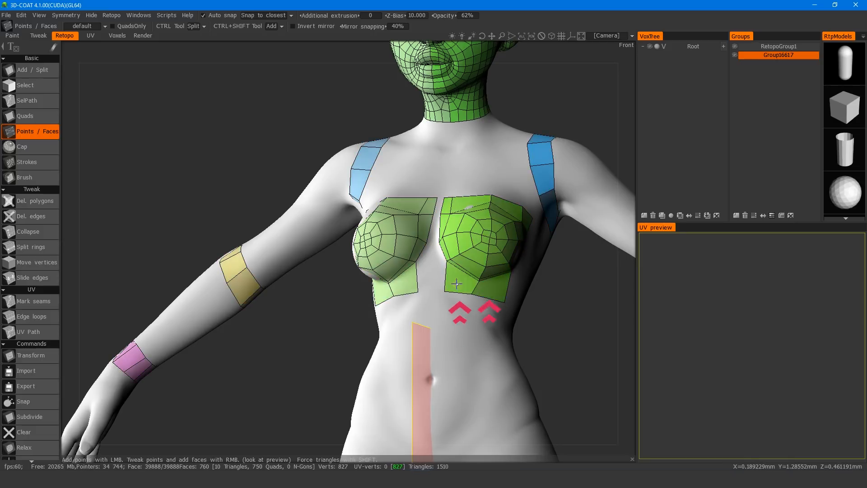
# - Extend the underbust quads around the side and back of the torso to form a continuous band
pyautogui.keyDown('alt'); pyautogui.moveTo(436, 290); pyautogui.dragTo(518, 260); pyautogui.keyUp('alt')
pyautogui.rightClick(435, 281)
pyautogui.rightClick(515, 293)
pyautogui.click(572, 256)
pyautogui.rightClick(553, 277)
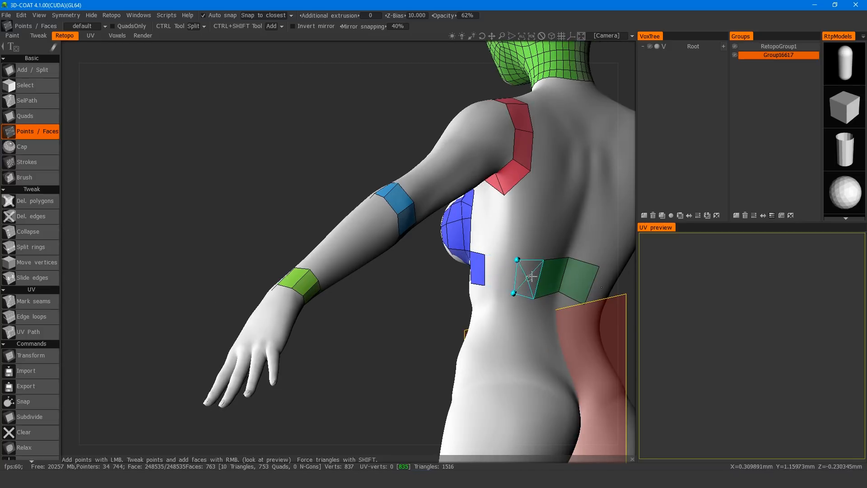
pyautogui.rightClick(532, 277)
pyautogui.click(499, 292)
pyautogui.rightClick(506, 280)
pyautogui.rightClick(491, 272)
# - Even out the torso band across the side and back with the Brush tool
pyautogui.press('space')
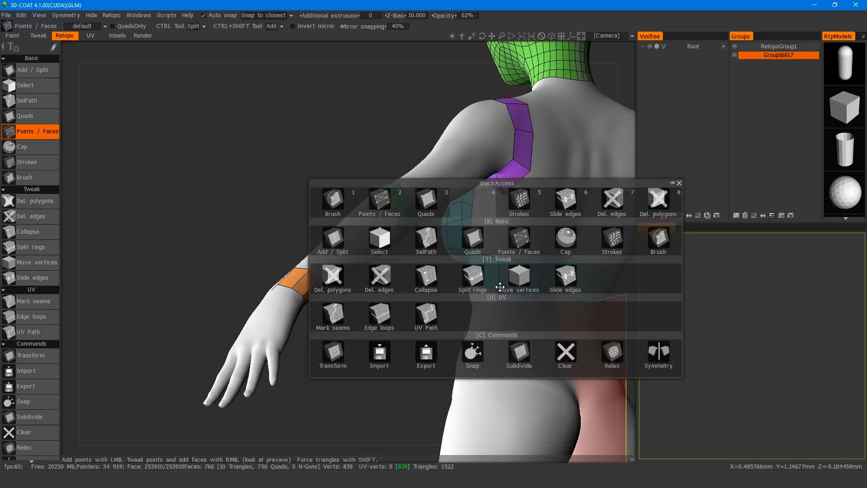
pyautogui.press('1')
pyautogui.moveTo(502, 289)
pyautogui.mouseDown()
pyautogui.moveTo(527, 285)
pyautogui.moveTo(534, 300)
pyautogui.moveTo(559, 296)
pyautogui.moveTo(568, 262)
pyautogui.moveTo(519, 270)
pyautogui.moveTo(632, 274)
pyautogui.mouseUp()
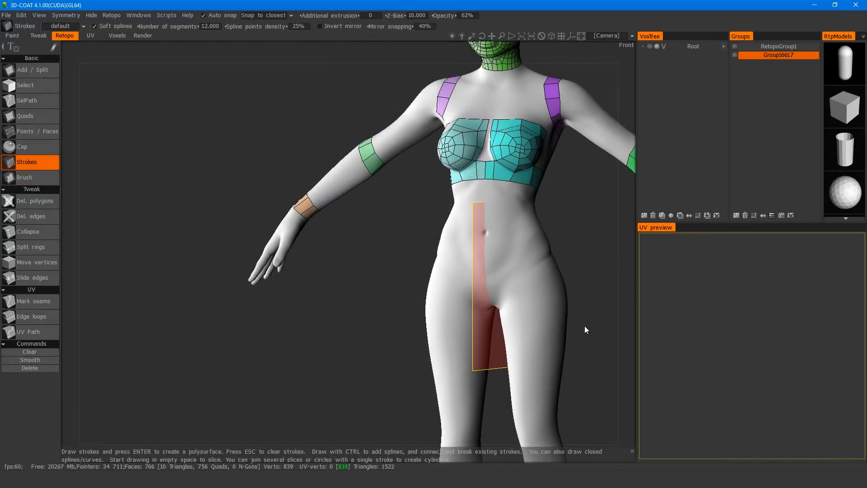
# - Draw slices around the upper thigh, link them with lengthwise strokes around the leg, and create the leg polygons
pyautogui.moveTo(584, 327)
pyautogui.keyDown('alt'); pyautogui.mouseDown()
pyautogui.moveTo(377, 322)
pyautogui.moveTo(441, 316)
pyautogui.mouseUp(); pyautogui.keyUp('alt')
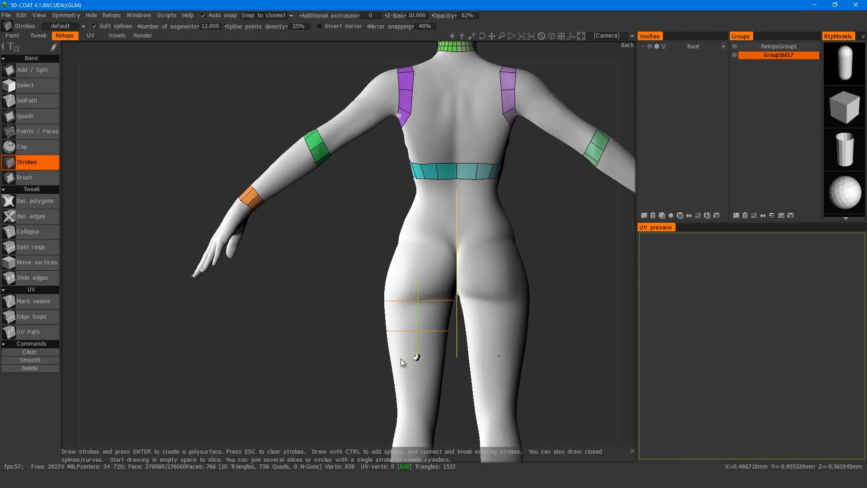
pyautogui.keyDown('alt'); pyautogui.moveTo(401, 359); pyautogui.dragTo(663, 356); pyautogui.keyUp('alt')
pyautogui.moveTo(376, 364)
pyautogui.keyDown('alt'); pyautogui.mouseDown()
pyautogui.moveTo(403, 257)
pyautogui.moveTo(609, 313)
pyautogui.moveTo(347, 310)
pyautogui.moveTo(373, 270)
pyautogui.moveTo(413, 280)
pyautogui.moveTo(430, 268)
pyautogui.moveTo(436, 301)
pyautogui.mouseUp(); pyautogui.keyUp('alt')
pyautogui.press('Return')
pyautogui.moveTo(397, 362)
pyautogui.keyDown('alt'); pyautogui.mouseDown()
pyautogui.moveTo(470, 349)
pyautogui.moveTo(579, 353)
pyautogui.moveTo(495, 271)
pyautogui.moveTo(465, 267)
pyautogui.moveTo(495, 291)
pyautogui.moveTo(517, 289)
pyautogui.moveTo(465, 290)
pyautogui.mouseUp(); pyautogui.keyUp('alt')
pyautogui.moveTo(562, 223)
pyautogui.mouseDown()
pyautogui.moveTo(548, 309)
pyautogui.moveTo(568, 289)
pyautogui.mouseUp()
pyautogui.press('Return')
# - Adjust the vertices of the new leg polygons with the Brush tool
pyautogui.press('space')
pyautogui.click(591, 265)
pyautogui.rightClick(504, 300)
pyautogui.moveTo(504, 300)
pyautogui.keyDown('alt'); pyautogui.mouseDown()
pyautogui.moveTo(566, 298)
pyautogui.moveTo(627, 323)
pyautogui.moveTo(569, 329)
pyautogui.moveTo(472, 284)
pyautogui.mouseUp(); pyautogui.keyUp('alt')
pyautogui.keyDown('alt'); pyautogui.moveTo(471, 283); pyautogui.dragTo(473, 302, button='right'); pyautogui.keyUp('alt')
pyautogui.press('space')
pyautogui.click(544, 230)
pyautogui.moveTo(473, 307)
pyautogui.keyDown('alt'); pyautogui.mouseDown()
pyautogui.moveTo(440, 320)
pyautogui.moveTo(425, 307)
pyautogui.moveTo(388, 317)
pyautogui.moveTo(429, 338)
pyautogui.mouseUp(); pyautogui.keyUp('alt')
# - Draw two slices around the ankle with the Strokes tool, one above and one below the ankle bone
pyautogui.press('b')
pyautogui.press('space')
pyautogui.click(427, 383)
pyautogui.keyDown('alt'); pyautogui.moveTo(428, 383); pyautogui.dragTo(438, 313, button='middle'); pyautogui.keyUp('alt')
pyautogui.keyDown('alt'); pyautogui.moveTo(438, 313); pyautogui.dragTo(415, 289, button='right'); pyautogui.keyUp('alt')
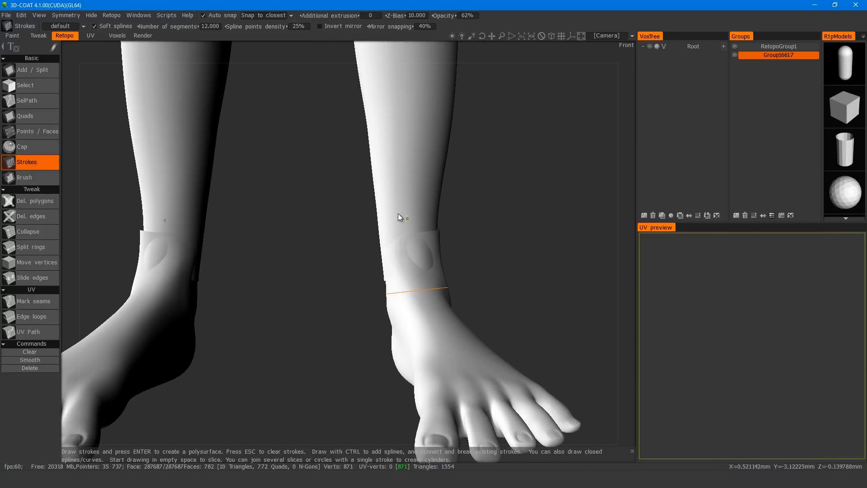
pyautogui.moveTo(364, 223); pyautogui.dragTo(456, 214)
# - Link the ankle slices with lengthwise strokes around the leg and create the polygons
pyautogui.moveTo(402, 180); pyautogui.dragTo(405, 334)
pyautogui.keyDown('alt'); pyautogui.moveTo(398, 294); pyautogui.dragTo(494, 283); pyautogui.keyUp('alt')
pyautogui.keyDown('alt'); pyautogui.moveTo(434, 307); pyautogui.dragTo(544, 310); pyautogui.keyUp('alt')
pyautogui.moveTo(333, 152); pyautogui.dragTo(337, 332)
pyautogui.keyDown('alt'); pyautogui.moveTo(339, 312); pyautogui.dragTo(448, 302); pyautogui.keyUp('alt')
pyautogui.moveTo(271, 124); pyautogui.dragTo(277, 322)
pyautogui.keyDown('alt'); pyautogui.moveTo(285, 293); pyautogui.dragTo(387, 283); pyautogui.keyUp('alt')
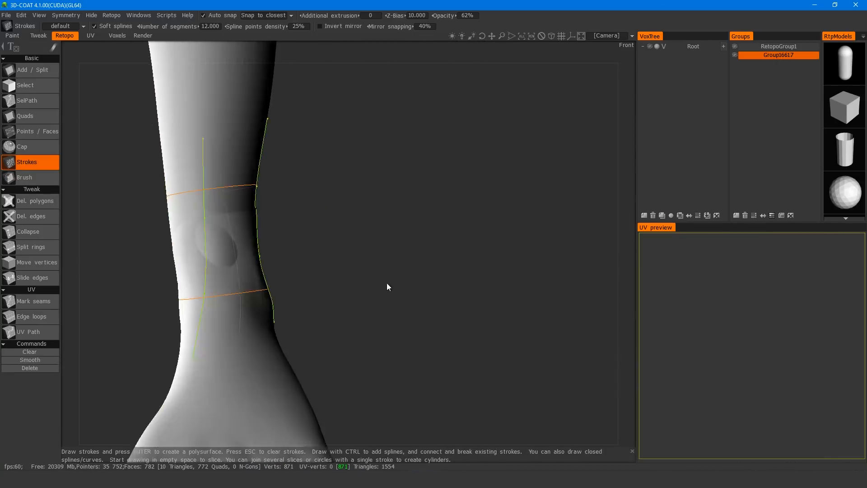
pyautogui.press('Return')
# - Fill in the missing ankle quads with the Points / Faces tool to close the band around the leg
pyautogui.keyDown('alt'); pyautogui.moveTo(387, 283); pyautogui.dragTo(370, 254, button='right'); pyautogui.keyUp('alt')
pyautogui.press('space')
pyautogui.click(357, 262)
pyautogui.moveTo(316, 271)
pyautogui.keyDown('alt'); pyautogui.mouseDown(button='right')
pyautogui.moveTo(262, 292)
pyautogui.moveTo(253, 262)
pyautogui.mouseUp(button='right'); pyautogui.keyUp('alt')
pyautogui.moveTo(271, 271)
pyautogui.keyDown('alt'); pyautogui.mouseDown()
pyautogui.moveTo(290, 253)
pyautogui.moveTo(334, 267)
pyautogui.moveTo(333, 275)
pyautogui.moveTo(181, 273)
pyautogui.mouseUp(); pyautogui.keyUp('alt')
pyautogui.rightClick(248, 284)
pyautogui.rightClick(220, 271)
pyautogui.rightClick(180, 276)
pyautogui.keyDown('alt'); pyautogui.moveTo(388, 198); pyautogui.dragTo(418, 256, button='right'); pyautogui.keyUp('alt')
pyautogui.keyDown('alt'); pyautogui.moveTo(419, 256); pyautogui.dragTo(385, 253); pyautogui.keyUp('alt')
pyautogui.keyDown('alt'); pyautogui.moveTo(385, 191); pyautogui.dragTo(430, 285, button='middle'); pyautogui.keyUp('alt')
pyautogui.keyDown('alt'); pyautogui.moveTo(477, 307); pyautogui.dragTo(511, 306, button='right'); pyautogui.keyUp('alt')
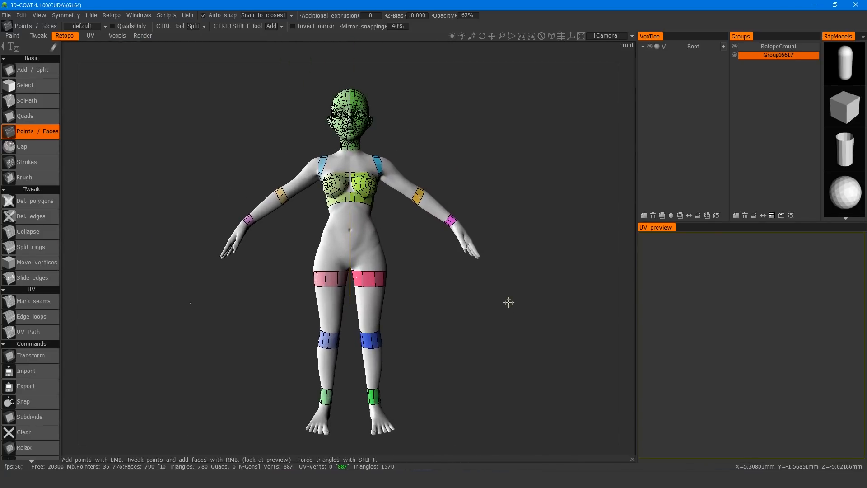
# - Reposition the lower front vertex of the shoulder strap with the Brush tool
pyautogui.keyDown('alt'); pyautogui.moveTo(384, 179); pyautogui.dragTo(454, 196, button='right'); pyautogui.keyUp('alt')
pyautogui.keyDown('alt'); pyautogui.moveTo(454, 196); pyautogui.dragTo(440, 280, button='middle'); pyautogui.keyUp('alt')
pyautogui.keyDown('alt'); pyautogui.moveTo(434, 271); pyautogui.dragTo(359, 241); pyautogui.keyUp('alt')
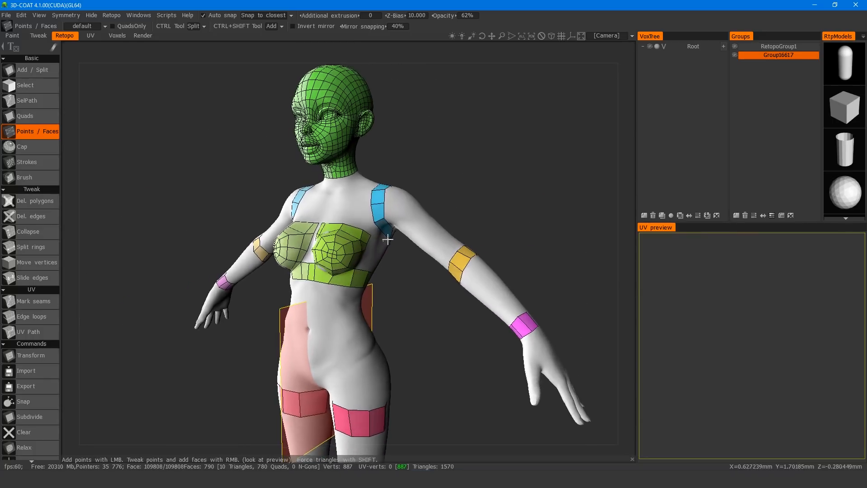
pyautogui.keyDown('alt'); pyautogui.moveTo(388, 239); pyautogui.dragTo(417, 238, button='right'); pyautogui.keyUp('alt')
pyautogui.moveTo(429, 236); pyautogui.dragTo(442, 188, button='middle')
pyautogui.moveTo(402, 210)
pyautogui.mouseDown(button='middle')
pyautogui.moveTo(449, 146)
pyautogui.moveTo(409, 187)
pyautogui.mouseUp(button='middle')
pyautogui.press('space')
pyautogui.click(405, 193)
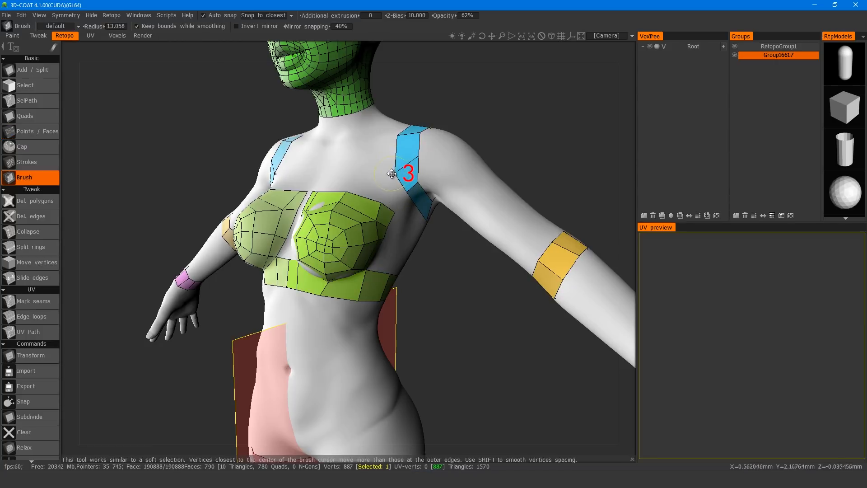
pyautogui.moveTo(392, 173); pyautogui.dragTo(390, 175)
# - Add quads joining the shoulder strap to the bust mesh and across the upper back to the centre line
pyautogui.press('space')
pyautogui.click(393, 189)
pyautogui.rightClick(393, 191)
pyautogui.moveTo(447, 220); pyautogui.dragTo(311, 124, button='middle')
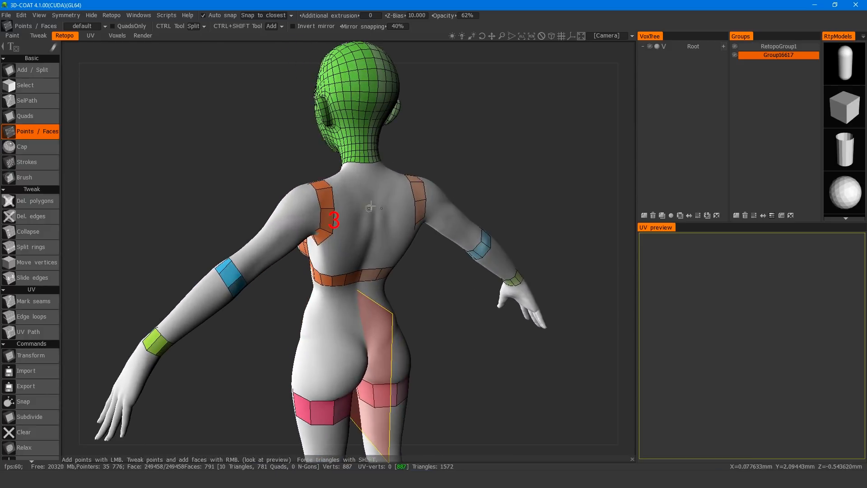
pyautogui.rightClick(356, 222)
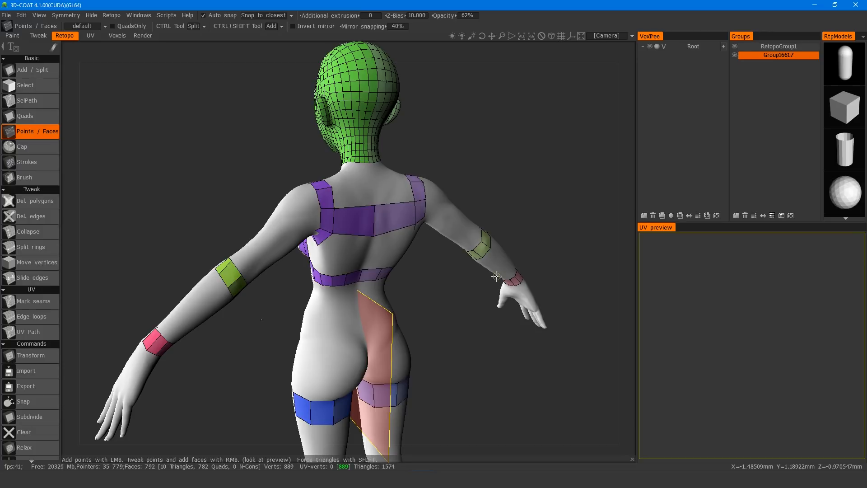
# - Build a row of quads around the outer shoulder, linking the front of the strap to its back
pyautogui.moveTo(407, 241); pyautogui.dragTo(490, 264, button='middle')
pyautogui.rightClick(476, 276)
pyautogui.moveTo(387, 55); pyautogui.dragTo(498, 246, button='middle')
pyautogui.click(371, 228)
pyautogui.click(364, 245)
pyautogui.rightClick(364, 245)
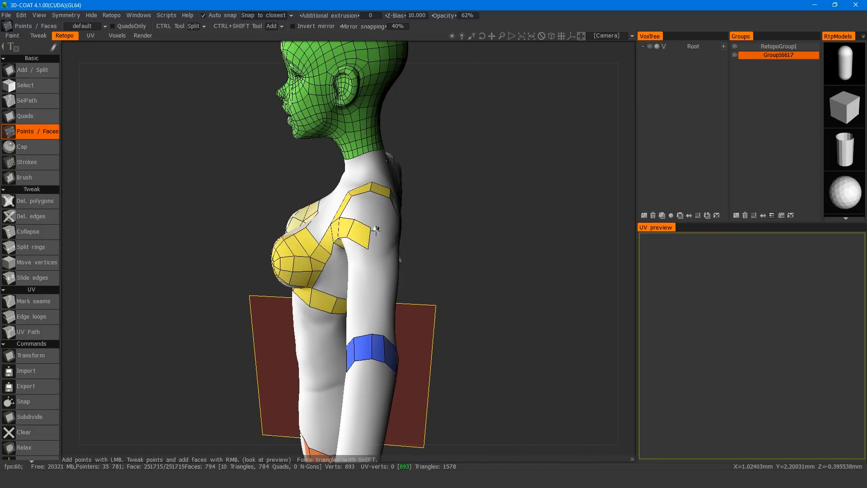
pyautogui.click(375, 228)
pyautogui.click(373, 244)
pyautogui.rightClick(373, 244)
pyautogui.moveTo(373, 245)
pyautogui.mouseDown(button='middle')
pyautogui.moveTo(409, 231)
pyautogui.moveTo(403, 213)
pyautogui.moveTo(397, 226)
pyautogui.mouseUp(button='middle')
pyautogui.rightClick(383, 237)
pyautogui.rightClick(395, 236)
pyautogui.rightClick(418, 236)
# - Even out the vertices of the new outer shoulder band with the Brush tool
pyautogui.click(24, 177)
pyautogui.moveTo(401, 235); pyautogui.dragTo(403, 230)
pyautogui.moveTo(403, 230); pyautogui.dragTo(387, 224, button='middle')
pyautogui.moveTo(387, 224); pyautogui.dragTo(394, 220)
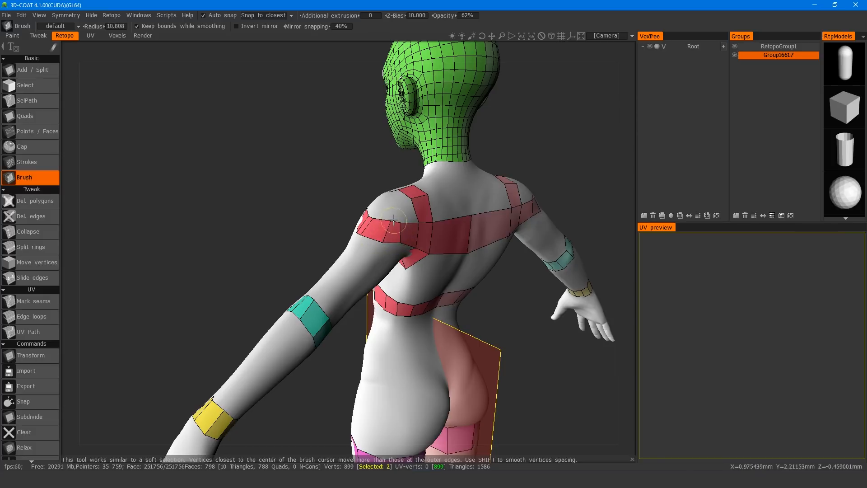
pyautogui.moveTo(405, 224); pyautogui.dragTo(352, 237, button='middle')
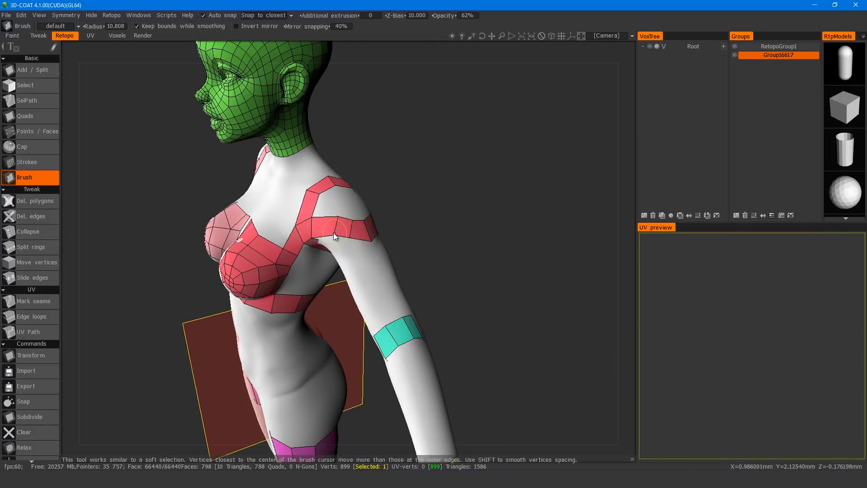
pyautogui.moveTo(407, 233)
pyautogui.mouseDown()
pyautogui.moveTo(495, 219)
pyautogui.moveTo(441, 233)
pyautogui.mouseUp()
# - Split the outer shoulder band lengthwise with an edge loop near its lower border
pyautogui.click(37, 131)
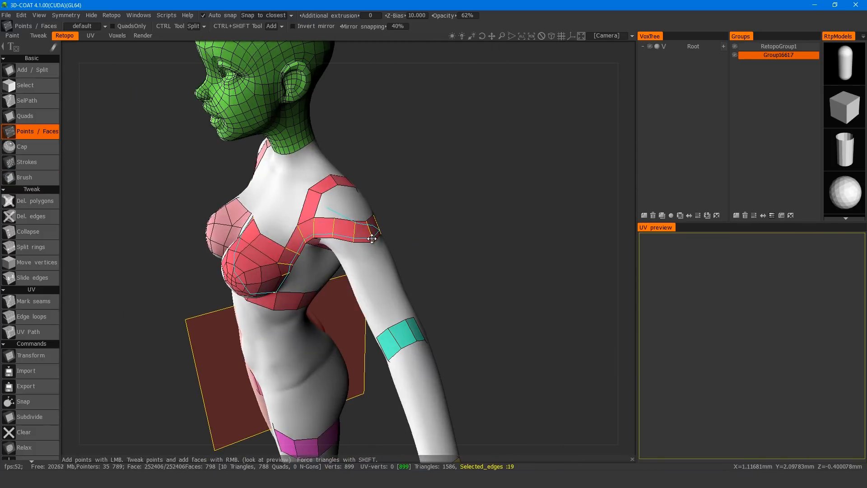
pyautogui.keyDown('ctrl'); pyautogui.click(372, 239); pyautogui.keyUp('ctrl')
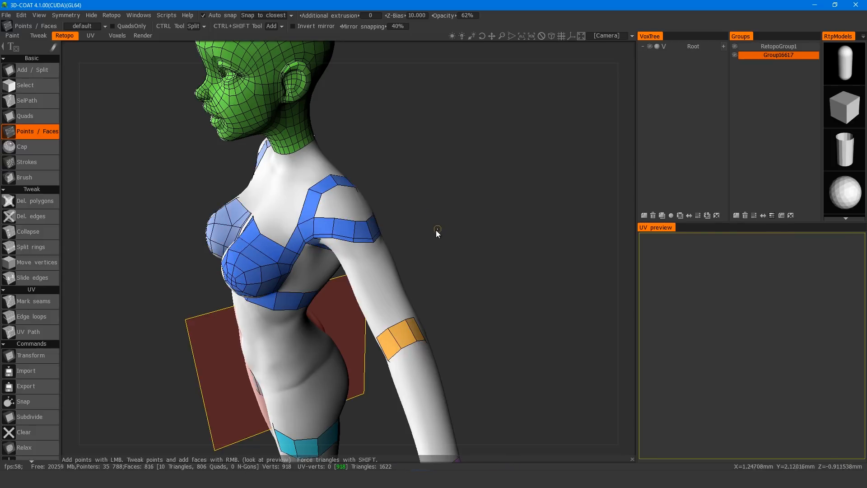
pyautogui.moveTo(427, 237); pyautogui.dragTo(343, 227)
pyautogui.moveTo(346, 257)
pyautogui.mouseDown()
pyautogui.moveTo(342, 268)
pyautogui.moveTo(335, 233)
pyautogui.mouseUp()
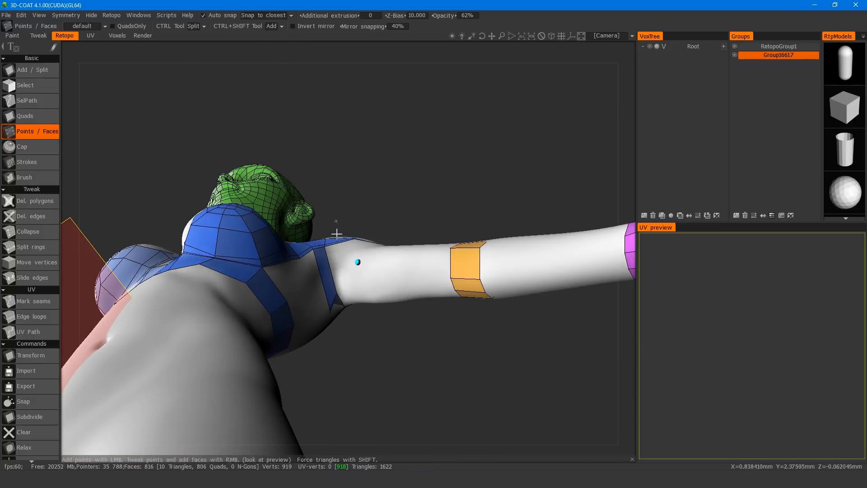
# - Add quads under the armpit to continue the arm band and adjust their vertices with the Brush tool
pyautogui.press('b')
pyautogui.moveTo(317, 311)
pyautogui.keyDown('alt'); pyautogui.mouseDown()
pyautogui.moveTo(332, 306)
pyautogui.moveTo(318, 300)
pyautogui.mouseUp(); pyautogui.keyUp('alt')
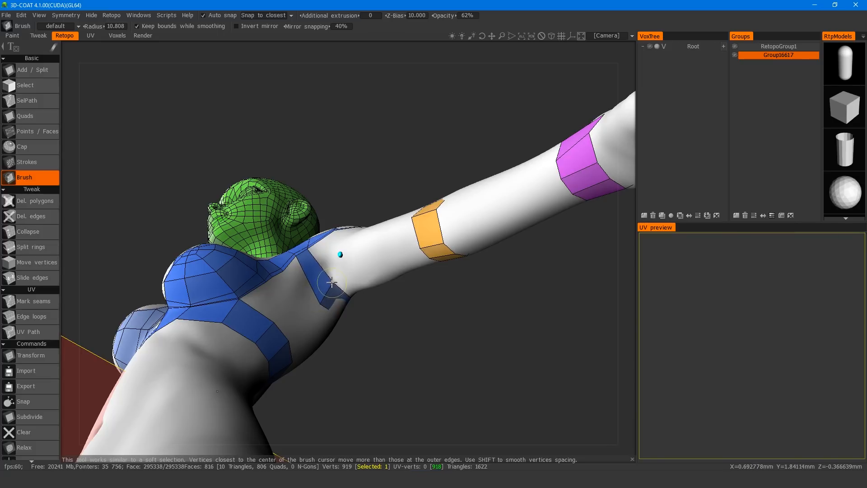
pyautogui.press('p')
pyautogui.moveTo(333, 253)
pyautogui.keyDown('alt'); pyautogui.mouseDown()
pyautogui.moveTo(333, 270)
pyautogui.moveTo(327, 231)
pyautogui.moveTo(212, 237)
pyautogui.moveTo(303, 275)
pyautogui.moveTo(346, 271)
pyautogui.moveTo(330, 277)
pyautogui.moveTo(338, 275)
pyautogui.moveTo(324, 348)
pyautogui.moveTo(356, 248)
pyautogui.moveTo(400, 254)
pyautogui.mouseUp(); pyautogui.keyUp('alt')
pyautogui.rightClick(332, 254)
pyautogui.press('b')
pyautogui.press('p')
pyautogui.rightClick(365, 257)
pyautogui.press('b')
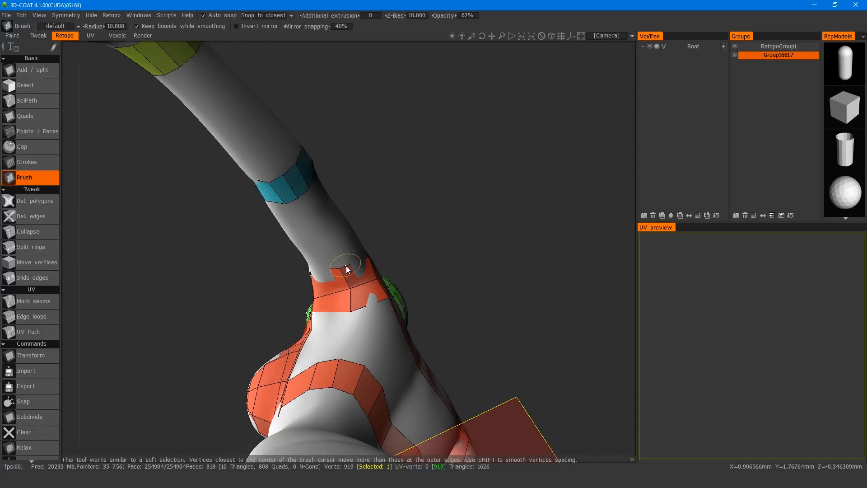
# - Add a column of quads beside the shoulder strap, running over the top of the shoulder
pyautogui.moveTo(346, 267)
pyautogui.keyDown('alt'); pyautogui.mouseDown()
pyautogui.moveTo(297, 344)
pyautogui.moveTo(362, 199)
pyautogui.moveTo(379, 203)
pyautogui.moveTo(384, 179)
pyautogui.mouseUp(); pyautogui.keyUp('alt')
pyautogui.press('p')
pyautogui.rightClick(362, 199)
pyautogui.rightClick(338, 196)
pyautogui.rightClick(314, 200)
pyautogui.keyDown('alt'); pyautogui.moveTo(314, 200); pyautogui.dragTo(347, 159); pyautogui.keyUp('alt')
pyautogui.rightClick(304, 213)
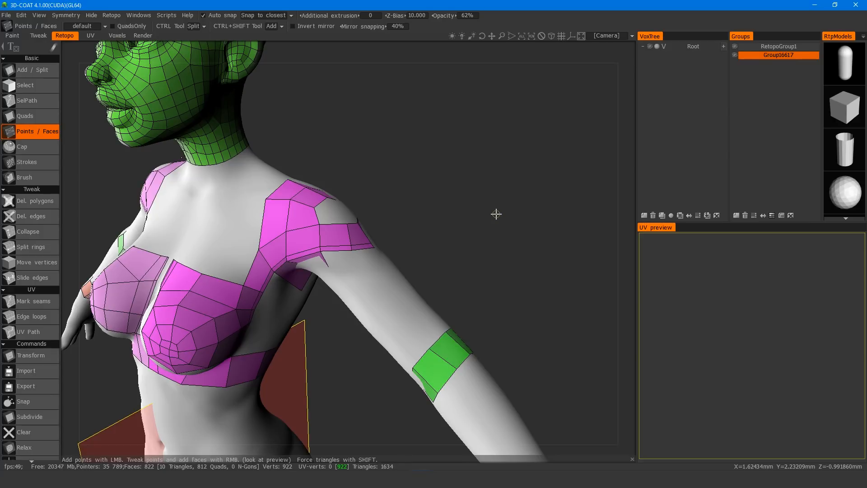
# - Split the quads over the top of the shoulder with extra edges and activate the Slide edges tool
pyautogui.moveTo(386, 159); pyautogui.dragTo(312, 221)
pyautogui.keyDown('ctrl'); pyautogui.click(344, 128); pyautogui.keyUp('ctrl')
pyautogui.keyDown('ctrl'); pyautogui.click(332, 137); pyautogui.keyUp('ctrl')
pyautogui.keyDown('alt'); pyautogui.moveTo(332, 137); pyautogui.dragTo(347, 132); pyautogui.keyUp('alt')
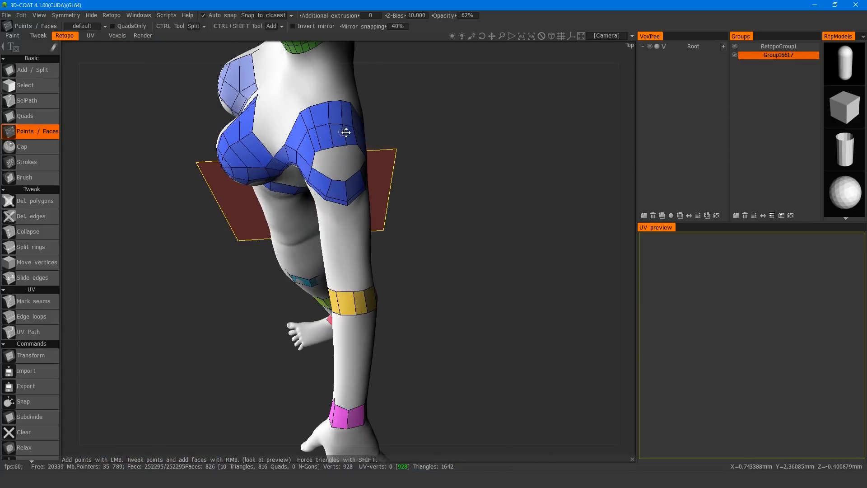
pyautogui.press('space')
pyautogui.click(410, 53)
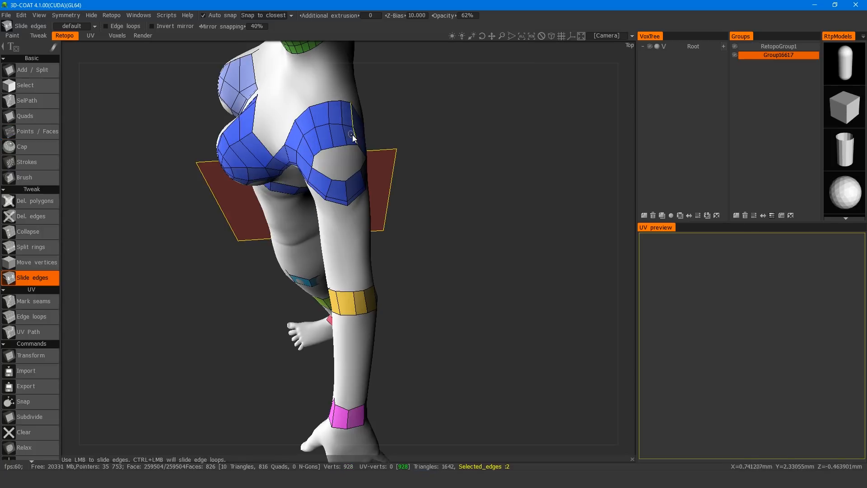
# - Fill the gaps in the underarm band with quads using the Points / Faces tool
pyautogui.moveTo(457, 179); pyautogui.dragTo(465, 14)
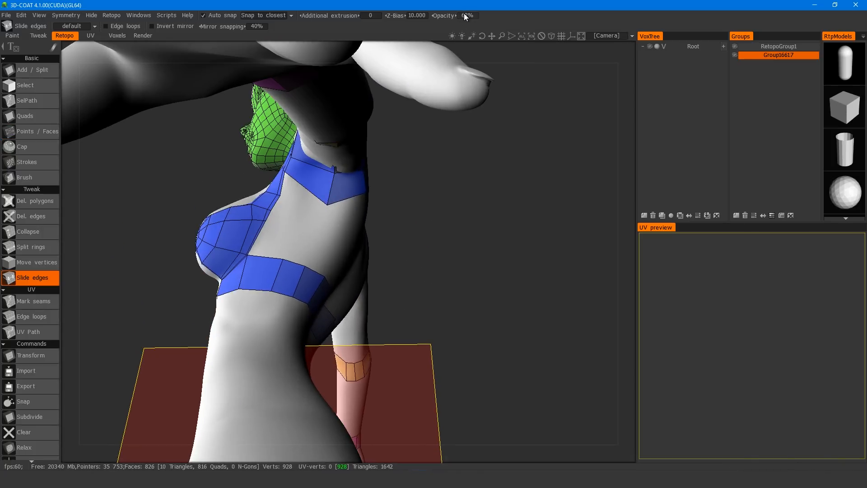
pyautogui.moveTo(385, 195); pyautogui.dragTo(378, 172)
pyautogui.press('1')
pyautogui.rightClick(349, 169)
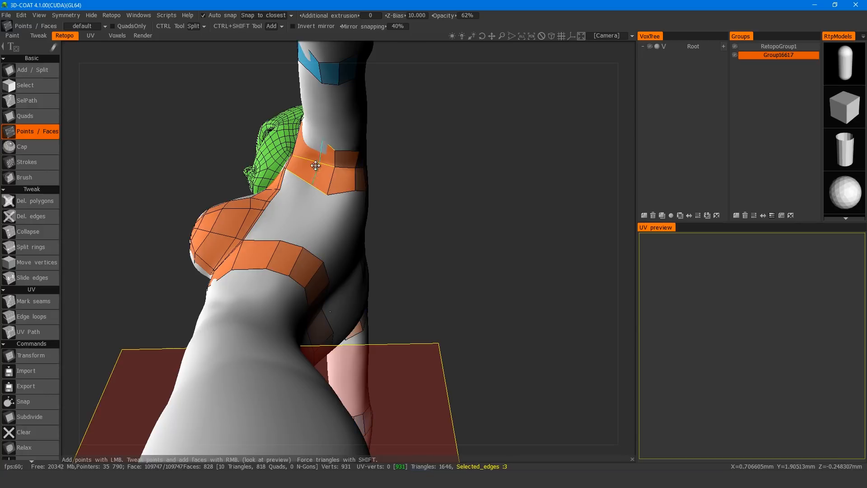
pyautogui.rightClick(315, 163)
# - Fill the remaining opening on the shoulder cap with quads
pyautogui.moveTo(430, 145)
pyautogui.mouseDown()
pyautogui.moveTo(385, 148)
pyautogui.moveTo(491, 132)
pyautogui.moveTo(470, 270)
pyautogui.mouseUp()
pyautogui.rightClick(335, 182)
pyautogui.rightClick(349, 182)
pyautogui.moveTo(433, 180); pyautogui.dragTo(339, 179)
pyautogui.rightClick(368, 179)
pyautogui.moveTo(488, 154)
pyautogui.mouseDown()
pyautogui.moveTo(364, 169)
pyautogui.moveTo(445, 162)
pyautogui.moveTo(465, 131)
pyautogui.mouseUp()
pyautogui.rightClick(383, 175)
# - Start a new row of quads extending the shoulder mesh down the upper arm
pyautogui.press('2')
pyautogui.moveTo(407, 203)
pyautogui.keyDown('alt'); pyautogui.mouseDown()
pyautogui.moveTo(366, 172)
pyautogui.moveTo(367, 155)
pyautogui.moveTo(411, 169)
pyautogui.moveTo(381, 184)
pyautogui.moveTo(416, 159)
pyautogui.moveTo(535, 112)
pyautogui.moveTo(474, 198)
pyautogui.moveTo(403, 206)
pyautogui.moveTo(351, 237)
pyautogui.moveTo(464, 197)
pyautogui.moveTo(493, 165)
pyautogui.moveTo(484, 154)
pyautogui.mouseUp(); pyautogui.keyUp('alt')
pyautogui.keyDown('alt'); pyautogui.moveTo(497, 228); pyautogui.dragTo(449, 240, button='middle'); pyautogui.keyUp('alt')
pyautogui.keyDown('alt'); pyautogui.moveTo(449, 241); pyautogui.dragTo(446, 271, button='right'); pyautogui.keyUp('alt')
pyautogui.press('p')
pyautogui.keyDown('alt'); pyautogui.moveTo(446, 271); pyautogui.dragTo(319, 264); pyautogui.keyUp('alt')
pyautogui.rightClick(398, 249)
pyautogui.click(466, 245)
pyautogui.rightClick(443, 240)
pyautogui.keyDown('alt'); pyautogui.moveTo(430, 244); pyautogui.dragTo(350, 248); pyautogui.keyUp('alt')
pyautogui.rightClick(493, 253)
# - Continue the new row of quads around the back, underside and front of the upper arm to close the ring
pyautogui.keyDown('alt'); pyautogui.moveTo(493, 252); pyautogui.dragTo(475, 251); pyautogui.keyUp('alt')
pyautogui.click(515, 283)
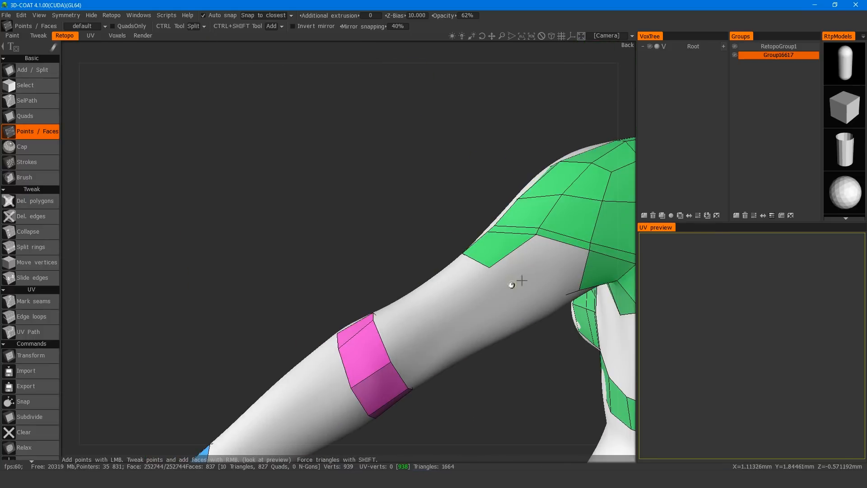
pyautogui.rightClick(528, 262)
pyautogui.keyDown('alt'); pyautogui.moveTo(529, 262); pyautogui.dragTo(536, 325); pyautogui.keyUp('alt')
pyautogui.rightClick(545, 289)
pyautogui.keyDown('alt'); pyautogui.moveTo(545, 289); pyautogui.dragTo(343, 325); pyautogui.keyUp('alt')
pyautogui.rightClick(410, 282)
pyautogui.rightClick(411, 272)
pyautogui.rightClick(441, 233)
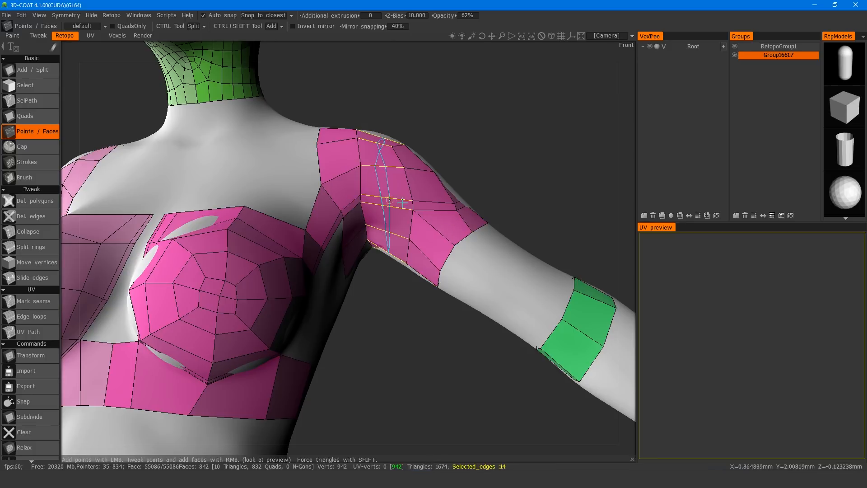
# - Bridge the elbow band and the wrist band with strips from the Quads tool along the forearm
pyautogui.keyDown('alt'); pyautogui.moveTo(484, 218); pyautogui.dragTo(459, 251, button='right'); pyautogui.keyUp('alt')
pyautogui.keyDown('alt'); pyautogui.moveTo(459, 252); pyautogui.dragTo(532, 221); pyautogui.keyUp('alt')
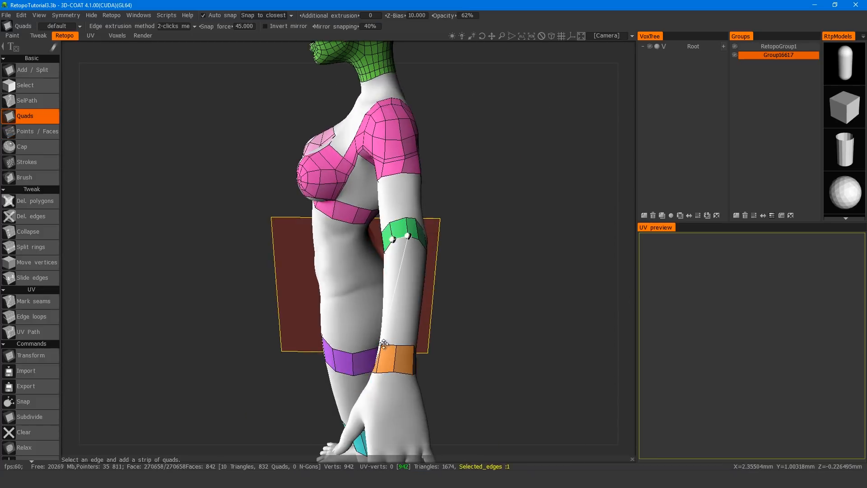
pyautogui.keyDown('alt'); pyautogui.moveTo(384, 344); pyautogui.dragTo(412, 343); pyautogui.keyUp('alt')
pyautogui.click(387, 345)
pyautogui.click(411, 343)
pyautogui.keyDown('alt'); pyautogui.moveTo(502, 317); pyautogui.dragTo(531, 287); pyautogui.keyUp('alt')
pyautogui.click(410, 352)
pyautogui.click(420, 356)
pyautogui.click(449, 380)
pyautogui.click(506, 378)
pyautogui.click(509, 373)
# - Complete the quad strips around the arm so the shoulder mesh, elbow band and wrist band join up
pyautogui.click(483, 311)
pyautogui.click(527, 294)
pyautogui.click(549, 289)
pyautogui.click(531, 287)
pyautogui.click(545, 344)
pyautogui.moveTo(545, 345)
pyautogui.keyDown('alt'); pyautogui.mouseDown()
pyautogui.moveTo(422, 353)
pyautogui.moveTo(577, 325)
pyautogui.moveTo(480, 298)
pyautogui.moveTo(519, 277)
pyautogui.moveTo(531, 283)
pyautogui.moveTo(492, 268)
pyautogui.moveTo(422, 264)
pyautogui.mouseUp(); pyautogui.keyUp('alt')
pyautogui.click(422, 352)
pyautogui.click(577, 325)
# - Split the new arm strips with edge loops around the arm using the Points / Faces tool
pyautogui.click(30, 177)
pyautogui.click(30, 131)
pyautogui.keyDown('ctrl'); pyautogui.click(486, 307); pyautogui.keyUp('ctrl')
pyautogui.keyDown('ctrl'); pyautogui.click(448, 285); pyautogui.keyUp('ctrl')
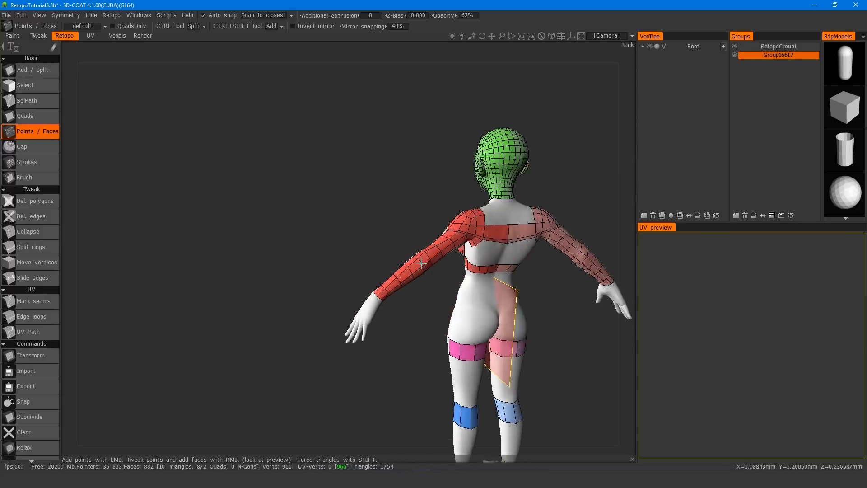
# - Split the wide upper-back panel with a vertical edge loop and activate the Brush tool
pyautogui.scroll(5, 422, 263)
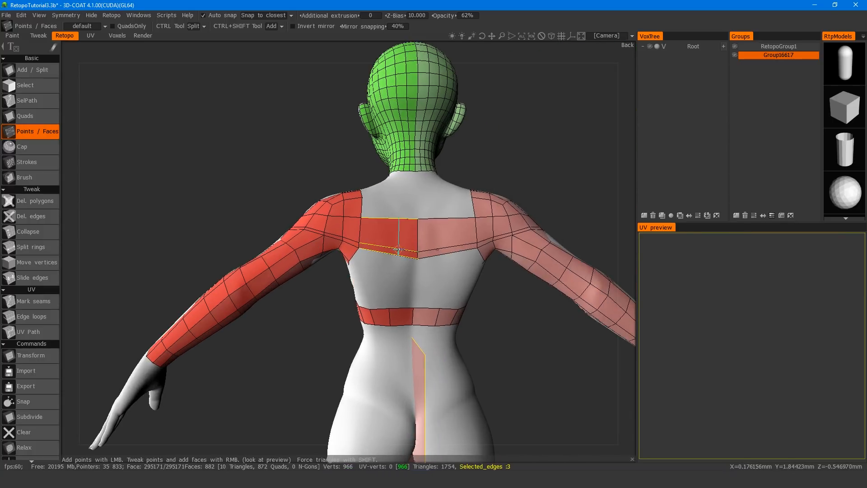
pyautogui.keyDown('ctrl'); pyautogui.click(398, 250); pyautogui.keyUp('ctrl')
pyautogui.press('b')
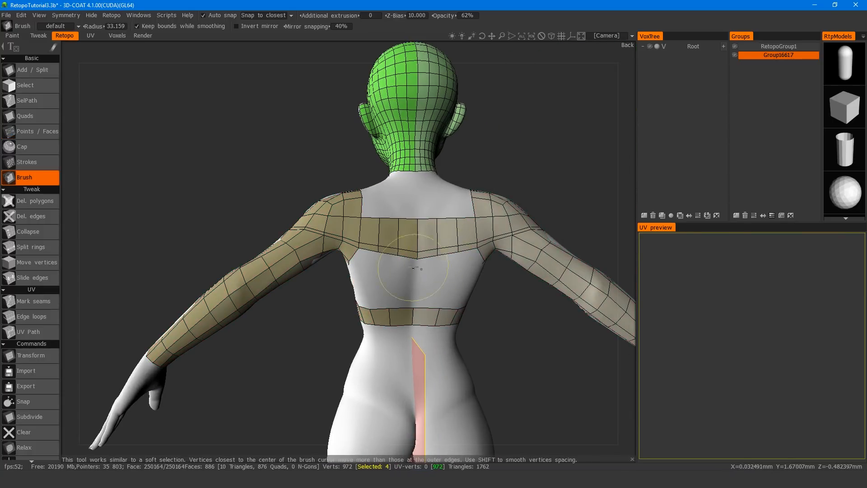
# - Smooth the upper-back vertices with the Brush and fill the lower gap between the breasts with faces using Points / Faces
pyautogui.keyDown('shift'); pyautogui.moveTo(413, 237); pyautogui.dragTo(406, 234); pyautogui.keyUp('shift')
pyautogui.keyDown('alt'); pyautogui.moveTo(417, 273); pyautogui.dragTo(544, 233); pyautogui.keyUp('alt')
pyautogui.scroll(3, 462, 279)
pyautogui.keyDown('alt'); pyautogui.moveTo(462, 280); pyautogui.dragTo(514, 285, button='right'); pyautogui.keyUp('alt')
pyautogui.press('p')
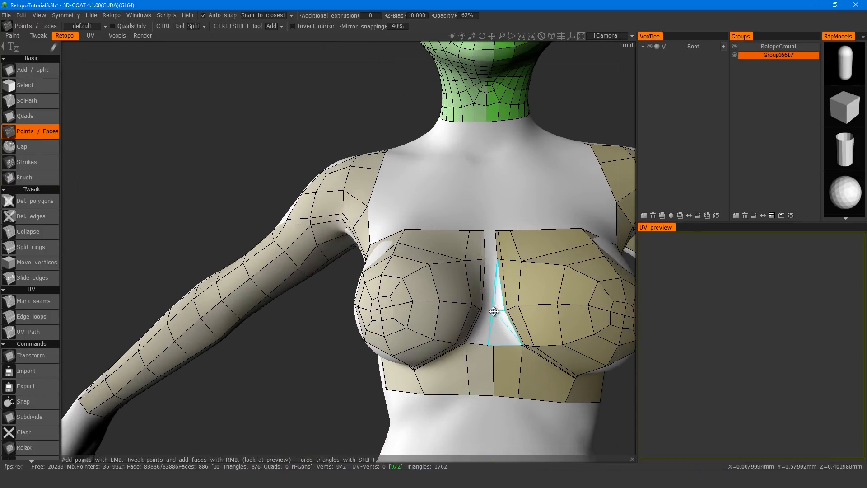
pyautogui.rightClick(501, 329)
pyautogui.rightClick(494, 281)
pyautogui.keyDown('alt'); pyautogui.moveTo(495, 282); pyautogui.dragTo(421, 305, button='middle'); pyautogui.keyUp('alt')
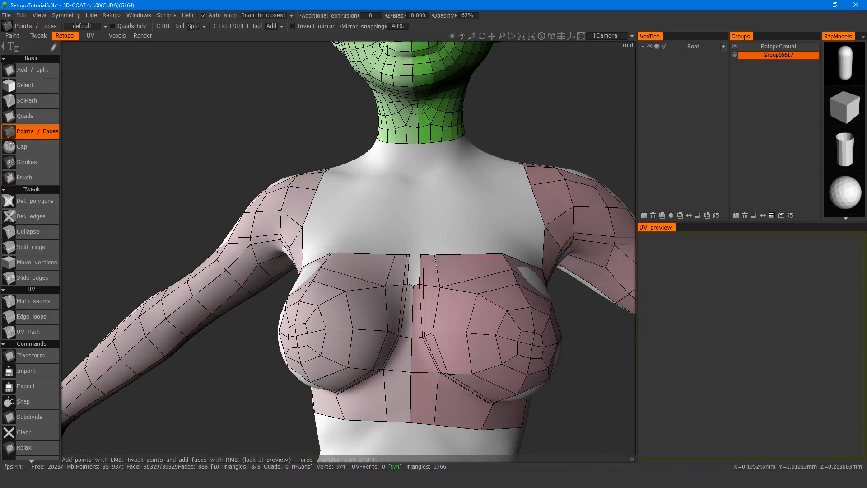
# - Adjust the inner top corners of the breast meshes with the Brush and close the remaining gap between them with faces
pyautogui.keyDown('alt'); pyautogui.moveTo(421, 305); pyautogui.dragTo(451, 257, button='right'); pyautogui.keyUp('alt')
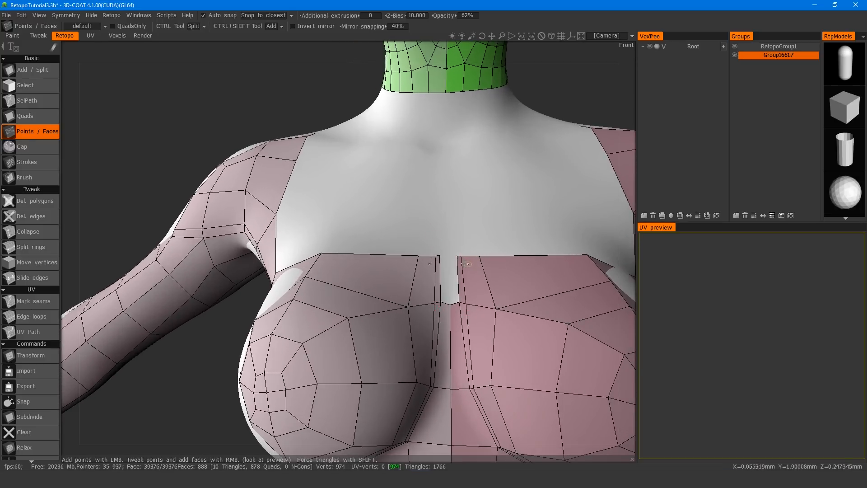
pyautogui.press('b')
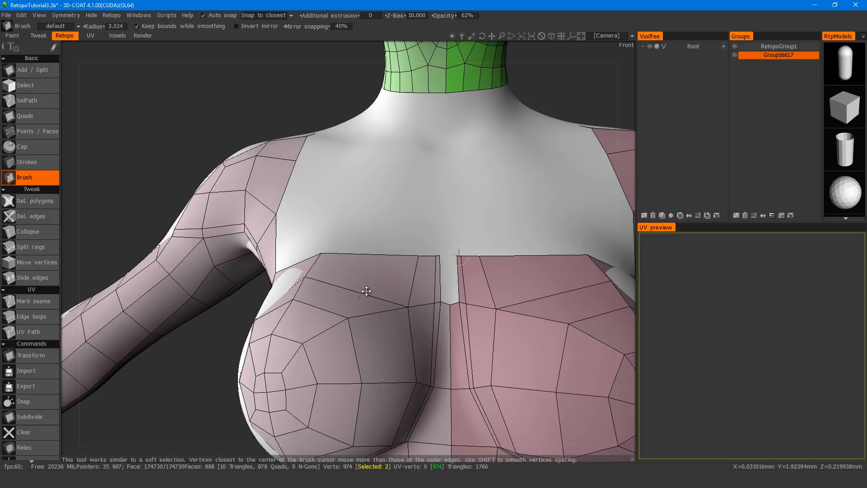
pyautogui.press('p')
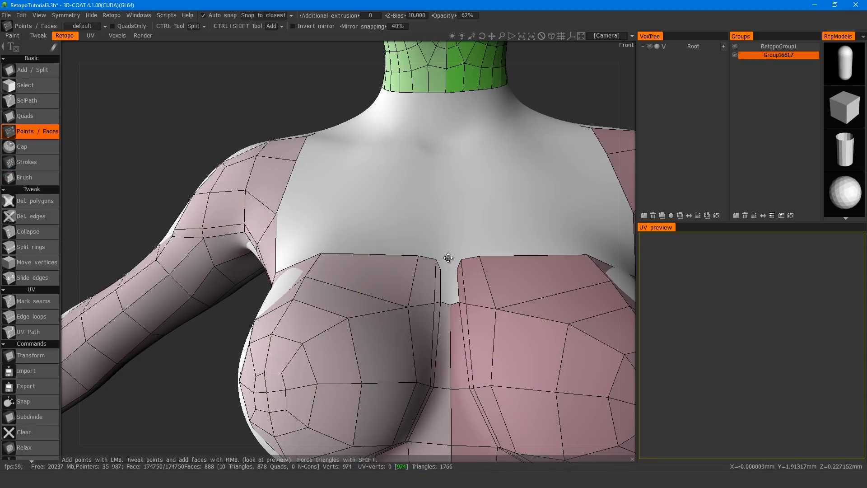
pyautogui.rightClick(455, 263)
pyautogui.rightClick(455, 288)
# - Extend a row of quads upward from the top edge of the breast mesh, from the sternum across the chest to the shoulder
pyautogui.press('space')
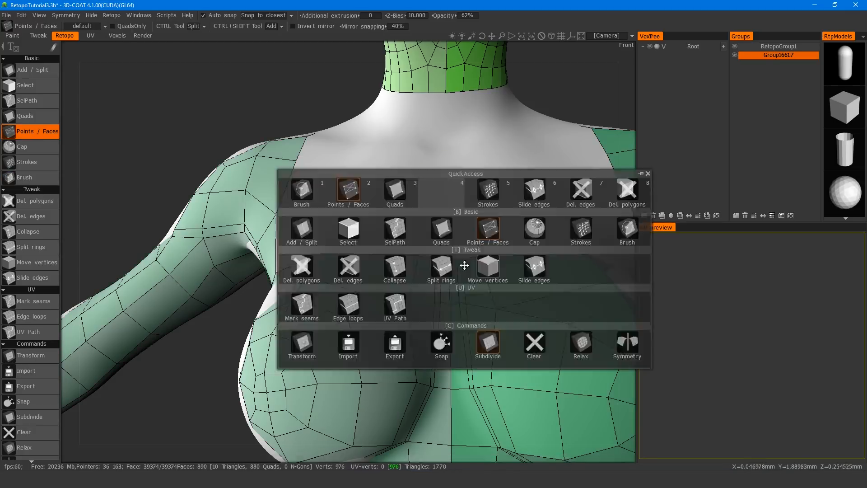
pyautogui.press('1')
pyautogui.moveTo(462, 260)
pyautogui.mouseDown()
pyautogui.moveTo(398, 212)
pyautogui.moveTo(416, 201)
pyautogui.mouseUp()
pyautogui.scroll(-2, 514, 265)
pyautogui.press('p')
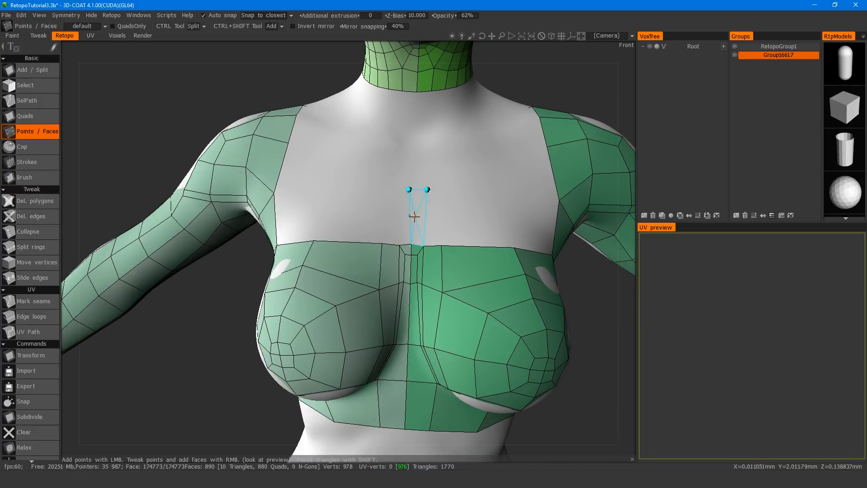
pyautogui.rightClick(415, 217)
pyautogui.click(442, 188)
pyautogui.rightClick(434, 215)
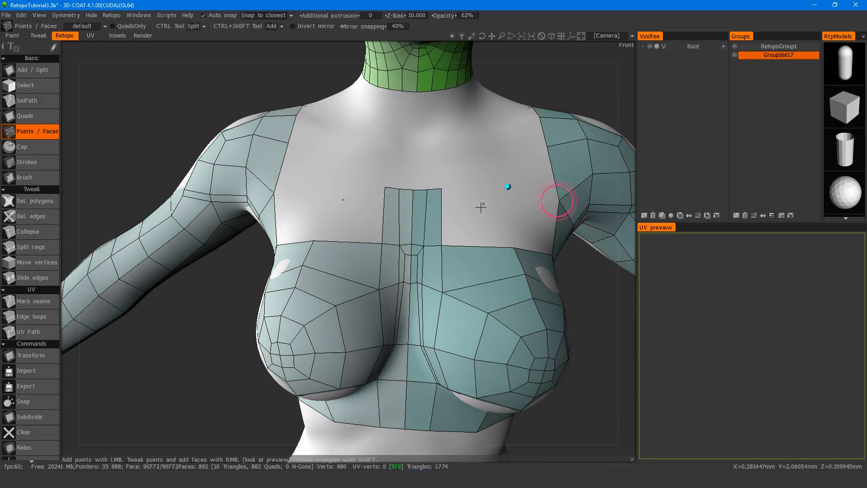
pyautogui.rightClick(481, 213)
pyautogui.rightClick(535, 219)
# - Adjust the shoulder's open edge with the Brush and add two quads on top of the shoulder toward the neck
pyautogui.moveTo(542, 219)
pyautogui.keyDown('alt'); pyautogui.mouseDown()
pyautogui.moveTo(524, 223)
pyautogui.moveTo(515, 179)
pyautogui.moveTo(407, 212)
pyautogui.mouseUp(); pyautogui.keyUp('alt')
pyautogui.scroll(-3, 524, 212)
pyautogui.scroll(3, 452, 192)
pyautogui.press('b')
pyautogui.moveTo(452, 191)
pyautogui.keyDown('alt'); pyautogui.mouseDown()
pyautogui.moveTo(478, 215)
pyautogui.moveTo(438, 226)
pyautogui.moveTo(437, 216)
pyautogui.moveTo(435, 227)
pyautogui.moveTo(438, 211)
pyautogui.moveTo(436, 219)
pyautogui.mouseUp(); pyautogui.keyUp('alt')
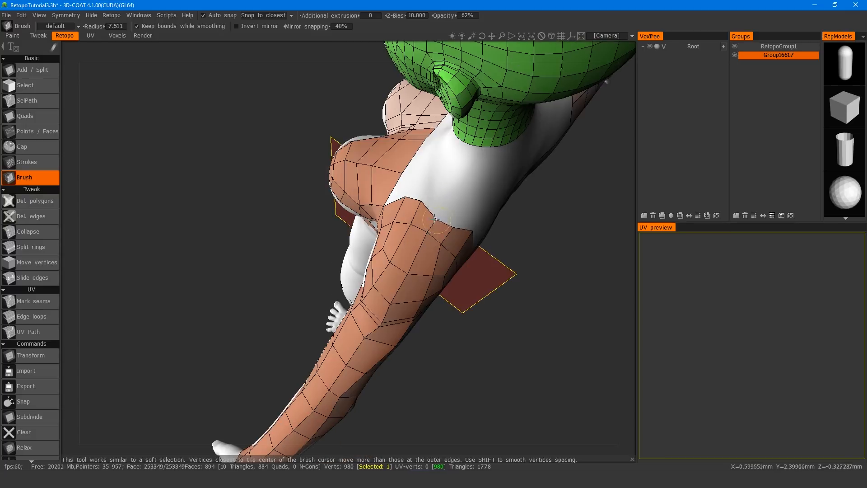
pyautogui.moveTo(403, 194)
pyautogui.keyDown('alt'); pyautogui.mouseDown()
pyautogui.moveTo(469, 235)
pyautogui.moveTo(441, 207)
pyautogui.mouseUp(); pyautogui.keyUp('alt')
pyautogui.press('p')
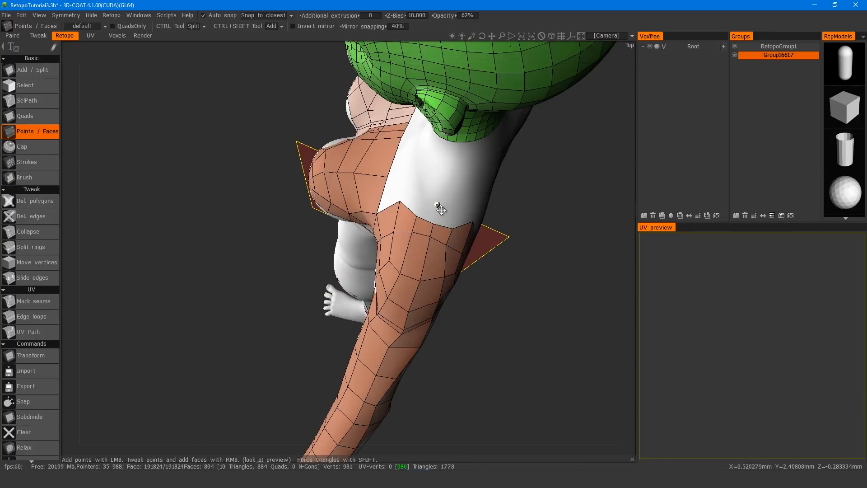
pyautogui.click(445, 220)
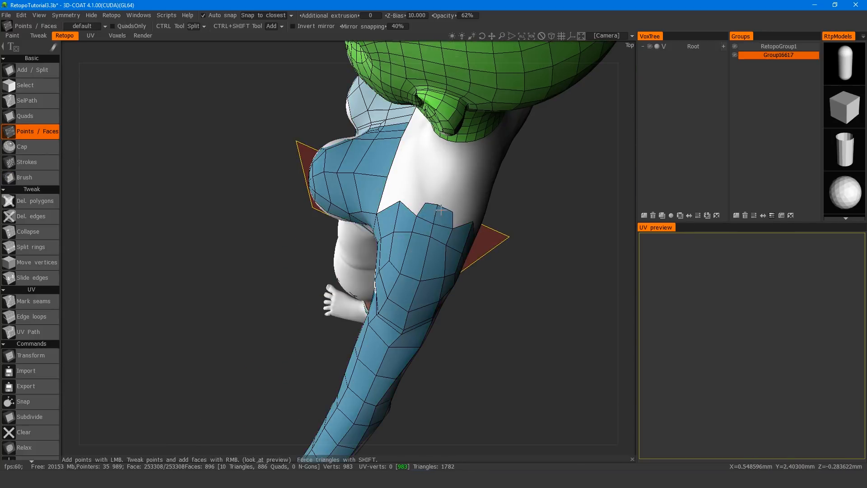
# - Reposition the new shoulder-top vertices with the Brush and add a face on each side of them with Points / Faces
pyautogui.keyDown('alt'); pyautogui.moveTo(444, 220); pyautogui.dragTo(474, 201); pyautogui.keyUp('alt')
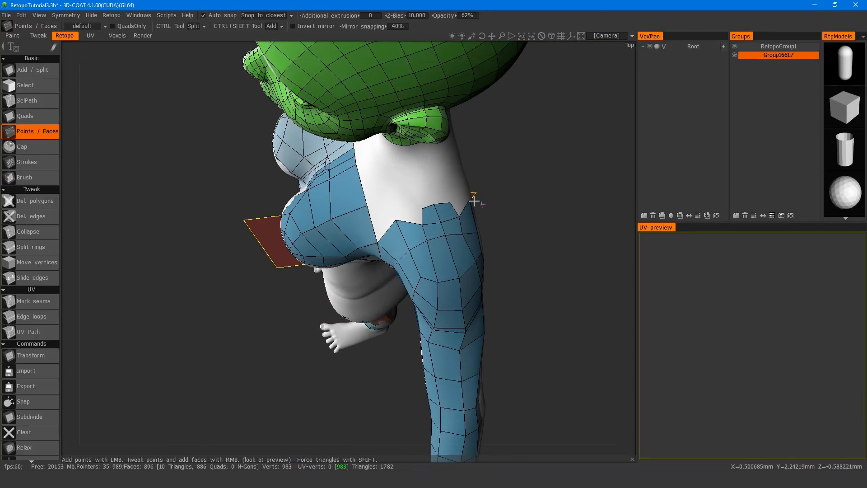
pyautogui.press('b')
pyautogui.moveTo(427, 208); pyautogui.dragTo(468, 191)
pyautogui.press('p')
pyautogui.rightClick(413, 210)
pyautogui.rightClick(463, 202)
pyautogui.press('b')
pyautogui.moveTo(463, 226)
pyautogui.keyDown('alt'); pyautogui.mouseDown()
pyautogui.moveTo(473, 239)
pyautogui.moveTo(481, 224)
pyautogui.moveTo(478, 241)
pyautogui.moveTo(390, 230)
pyautogui.mouseUp(); pyautogui.keyUp('alt')
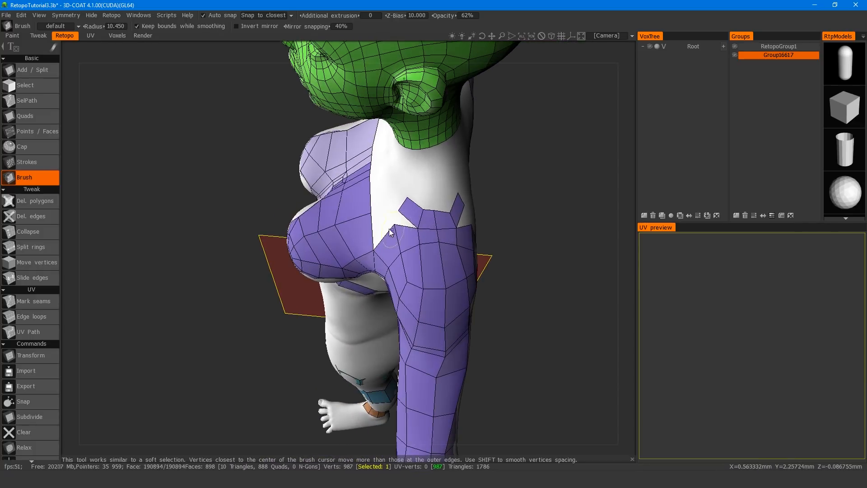
# - Fill the notches in front of and behind the shoulder and start a quad strip from the shoulder across the upper back
pyautogui.press('p')
pyautogui.moveTo(470, 241)
pyautogui.keyDown('alt'); pyautogui.mouseDown()
pyautogui.moveTo(556, 230)
pyautogui.moveTo(561, 212)
pyautogui.mouseUp(); pyautogui.keyUp('alt')
pyautogui.rightClick(371, 243)
pyautogui.keyDown('alt'); pyautogui.moveTo(371, 244); pyautogui.dragTo(167, 266); pyautogui.keyUp('alt')
pyautogui.rightClick(322, 254)
pyautogui.click(508, 272)
pyautogui.click(500, 290)
pyautogui.rightClick(487, 277)
# - Place points at the spine and complete the upper-back quad strip to the symmetry plane
pyautogui.click(551, 275)
pyautogui.click(547, 296)
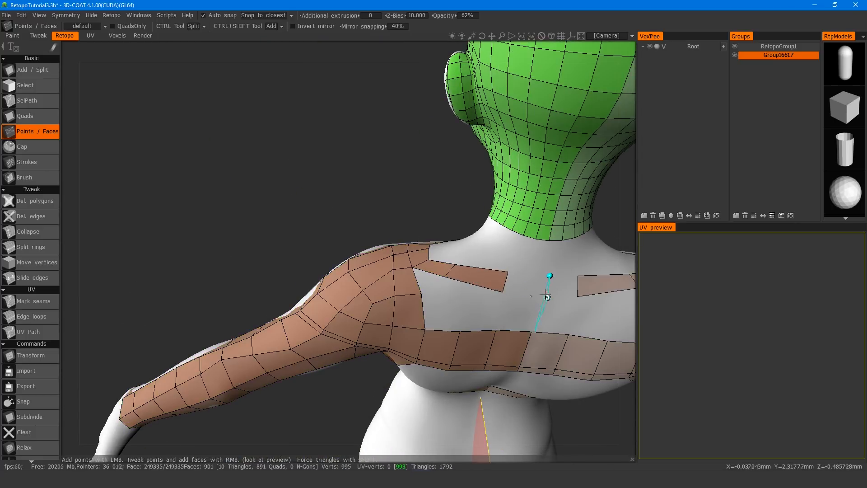
pyautogui.moveTo(443, 277)
pyautogui.keyDown('alt'); pyautogui.mouseDown()
pyautogui.moveTo(593, 303)
pyautogui.moveTo(495, 313)
pyautogui.moveTo(509, 315)
pyautogui.mouseUp(); pyautogui.keyUp('alt')
pyautogui.moveTo(513, 303)
pyautogui.mouseDown()
pyautogui.moveTo(500, 319)
pyautogui.moveTo(471, 302)
pyautogui.moveTo(482, 285)
pyautogui.moveTo(483, 294)
pyautogui.mouseUp()
pyautogui.press('p')
pyautogui.click(498, 307)
pyautogui.rightClick(506, 300)
# - Lay the quad strip across the front collar area to the sternum and split it lengthwise with an edge loop
pyautogui.click(449, 313)
pyautogui.click(408, 311)
pyautogui.rightClick(429, 307)
pyautogui.rightClick(475, 304)
pyautogui.keyDown('ctrl'); pyautogui.click(426, 313); pyautogui.keyUp('ctrl')
pyautogui.rightClick(416, 330)
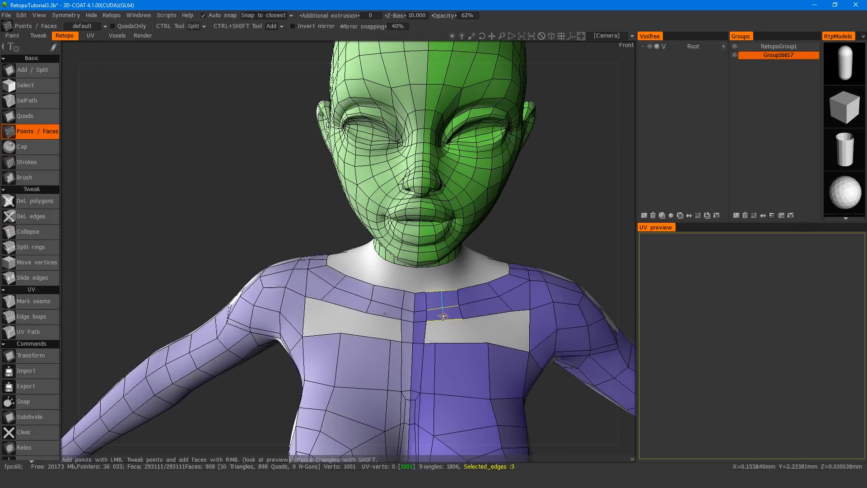
# - Fill the remaining upper-chest gap below the collar strip with quads and smooth the surrounding vertices
pyautogui.press('space')
pyautogui.click(504, 288)
pyautogui.press('space')
pyautogui.click(518, 289)
pyautogui.rightClick(437, 331)
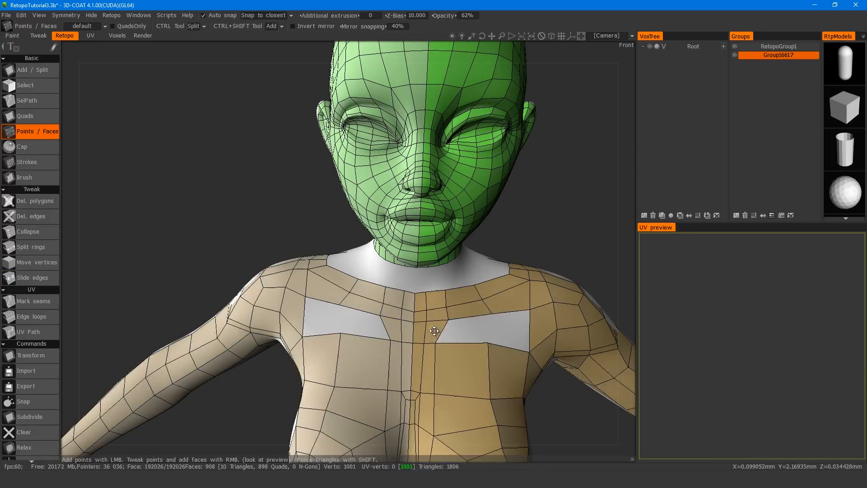
pyautogui.rightClick(474, 329)
pyautogui.rightClick(520, 321)
pyautogui.keyDown('alt'); pyautogui.moveTo(520, 319); pyautogui.dragTo(479, 327); pyautogui.keyUp('alt')
pyautogui.moveTo(409, 307)
pyautogui.keyDown('shift'); pyautogui.mouseDown()
pyautogui.moveTo(414, 296)
pyautogui.moveTo(390, 305)
pyautogui.moveTo(407, 343)
pyautogui.moveTo(407, 333)
pyautogui.moveTo(394, 355)
pyautogui.mouseUp(); pyautogui.keyUp('shift')
# - Fill the gap between the collar strip and the upper-back band with quads from the shoulder to the spine
pyautogui.keyDown('alt'); pyautogui.moveTo(402, 298); pyautogui.dragTo(192, 279); pyautogui.keyUp('alt')
pyautogui.press('space')
pyautogui.click(271, 284)
pyautogui.click(441, 305)
pyautogui.rightClick(432, 304)
pyautogui.rightClick(439, 321)
pyautogui.click(478, 313)
pyautogui.rightClick(465, 308)
pyautogui.rightClick(465, 325)
pyautogui.click(509, 317)
pyautogui.rightClick(495, 312)
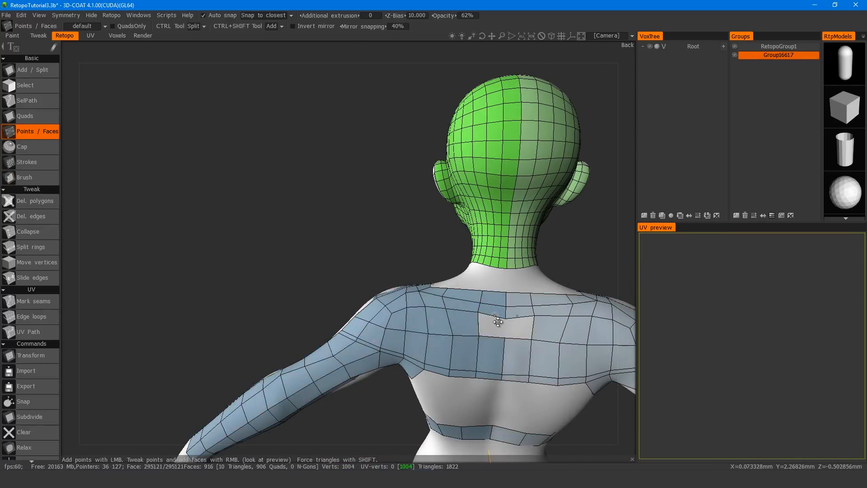
pyautogui.rightClick(496, 324)
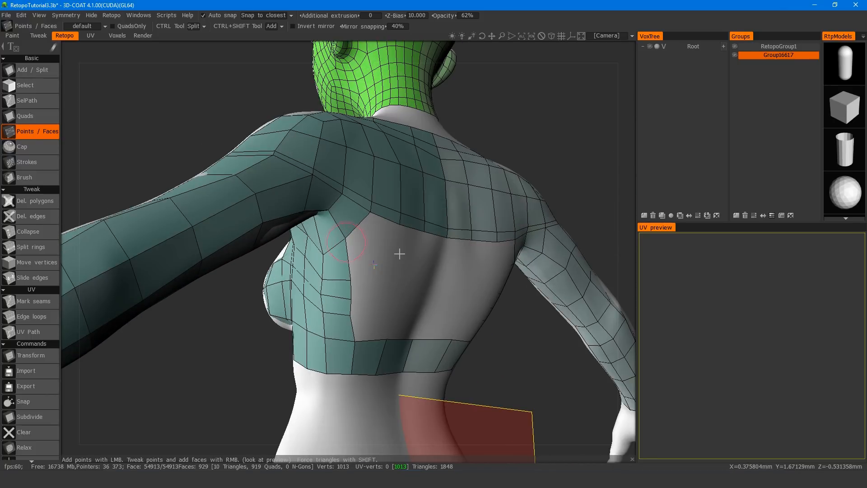
# - Lay quads below the upper-back band, working from the side of the torso inward to the spine
pyautogui.keyDown('alt'); pyautogui.moveTo(400, 254); pyautogui.dragTo(401, 301); pyautogui.keyUp('alt')
pyautogui.click(394, 246)
pyautogui.click(395, 267)
pyautogui.rightClick(376, 235)
pyautogui.rightClick(374, 260)
pyautogui.click(436, 248)
pyautogui.rightClick(417, 237)
pyautogui.click(471, 248)
pyautogui.rightClick(455, 238)
# - Fill the rest of the back with rows of quads down to the ribcage band
pyautogui.click(433, 267)
pyautogui.click(399, 290)
pyautogui.click(399, 310)
pyautogui.rightClick(391, 328)
pyautogui.rightClick(382, 308)
pyautogui.rightClick(382, 288)
pyautogui.click(431, 291)
pyautogui.click(430, 309)
pyautogui.click(464, 311)
pyautogui.rightClick(446, 303)
pyautogui.rightClick(414, 303)
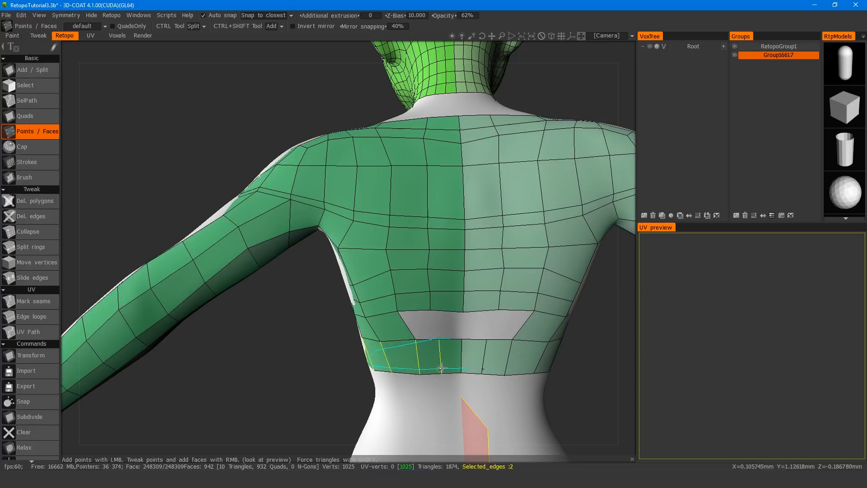
pyautogui.rightClick(450, 320)
pyautogui.rightClick(424, 324)
# - Even out the newly filled back and side vertices with the Brush tool
pyautogui.press('space')
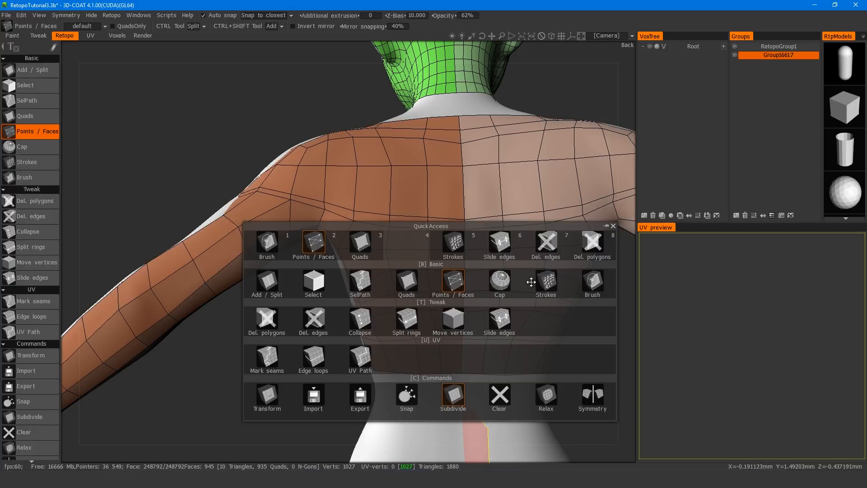
pyautogui.click(500, 315)
pyautogui.moveTo(419, 362); pyautogui.dragTo(504, 291)
pyautogui.keyDown('alt'); pyautogui.moveTo(322, 305); pyautogui.dragTo(386, 264); pyautogui.keyUp('alt')
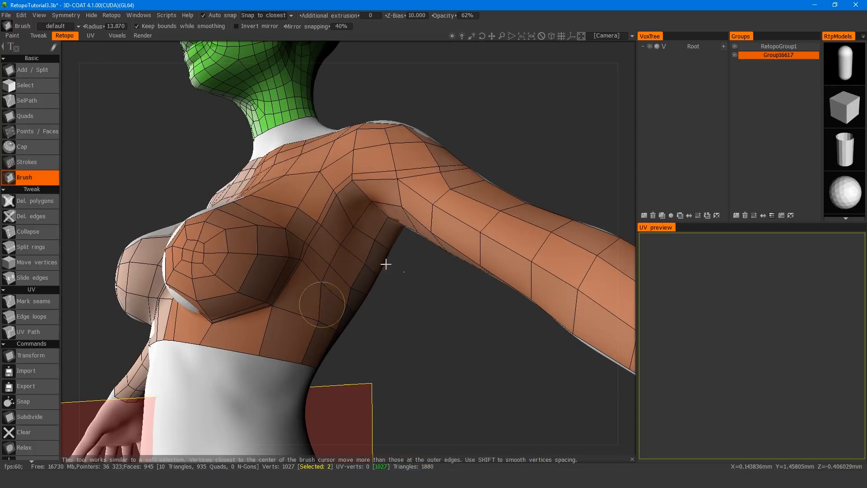
pyautogui.moveTo(265, 347)
pyautogui.keyDown('alt'); pyautogui.mouseDown()
pyautogui.moveTo(238, 375)
pyautogui.moveTo(312, 273)
pyautogui.moveTo(322, 213)
pyautogui.moveTo(413, 194)
pyautogui.moveTo(447, 213)
pyautogui.moveTo(285, 196)
pyautogui.moveTo(518, 227)
pyautogui.moveTo(556, 215)
pyautogui.moveTo(474, 190)
pyautogui.mouseUp(); pyautogui.keyUp('alt')
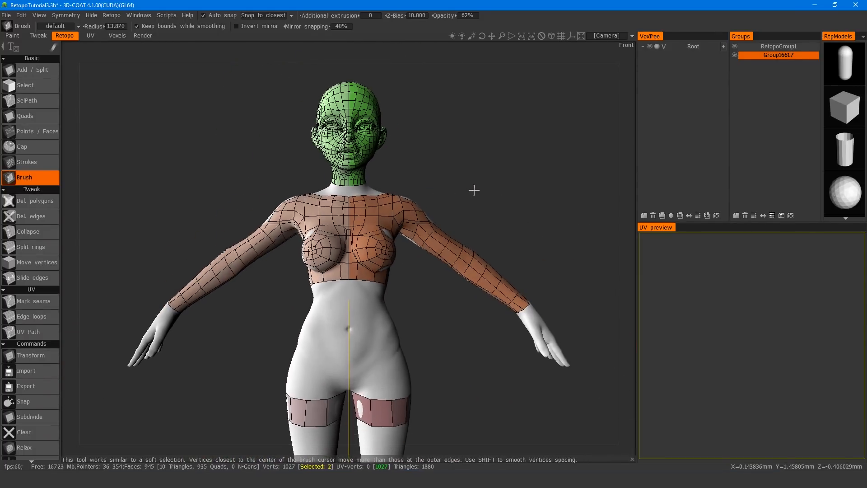
# - Bridge the thigh band and the knee band with Quads strips along the front and outer side of the leg
pyautogui.keyDown('alt'); pyautogui.moveTo(445, 289); pyautogui.dragTo(453, 309); pyautogui.keyUp('alt')
pyautogui.keyDown('alt'); pyautogui.moveTo(453, 310); pyautogui.dragTo(468, 118, button='middle'); pyautogui.keyUp('alt')
pyautogui.press('space')
pyautogui.click(397, 219)
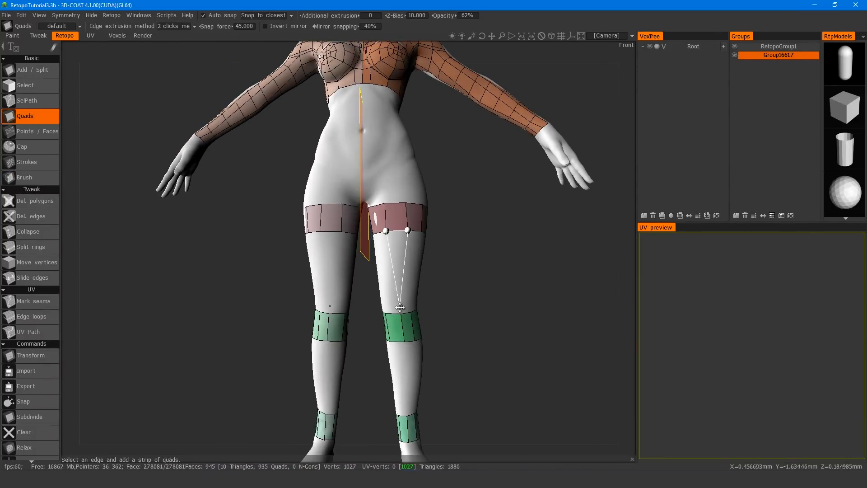
pyautogui.click(407, 313)
pyautogui.keyDown('alt'); pyautogui.moveTo(408, 312); pyautogui.dragTo(397, 234); pyautogui.keyUp('alt')
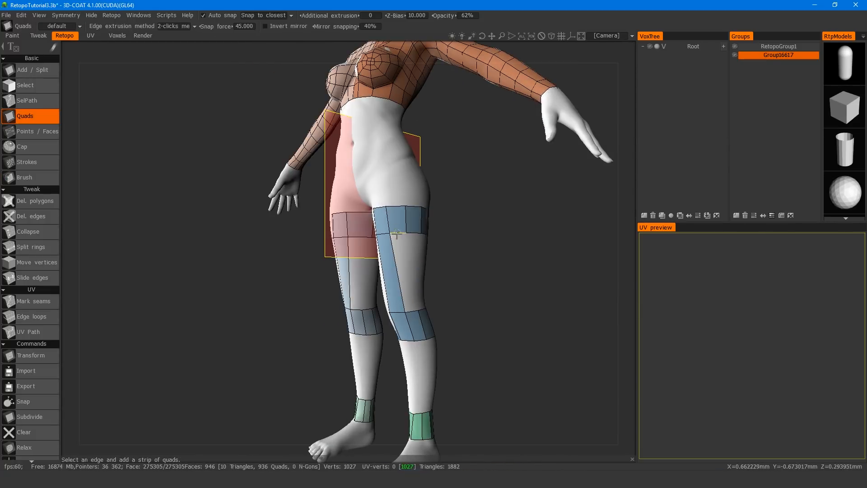
pyautogui.click(405, 312)
pyautogui.click(419, 311)
pyautogui.keyDown('alt'); pyautogui.moveTo(372, 306); pyautogui.dragTo(316, 304); pyautogui.keyUp('alt')
pyautogui.click(398, 234)
pyautogui.click(415, 234)
# - Complete the thigh-to-knee strips around the back and inner side of the leg with the Quads tool
pyautogui.keyDown('alt'); pyautogui.moveTo(415, 233); pyautogui.dragTo(398, 242); pyautogui.keyUp('alt')
pyautogui.press('space')
pyautogui.click(537, 237)
pyautogui.keyDown('alt'); pyautogui.moveTo(536, 237); pyautogui.dragTo(489, 318); pyautogui.keyUp('alt')
pyautogui.press('space')
pyautogui.click(474, 281)
pyautogui.keyDown('alt'); pyautogui.moveTo(474, 281); pyautogui.dragTo(465, 247); pyautogui.keyUp('alt')
pyautogui.click(444, 309)
pyautogui.click(480, 309)
pyautogui.keyDown('alt'); pyautogui.moveTo(480, 309); pyautogui.dragTo(484, 276); pyautogui.keyUp('alt')
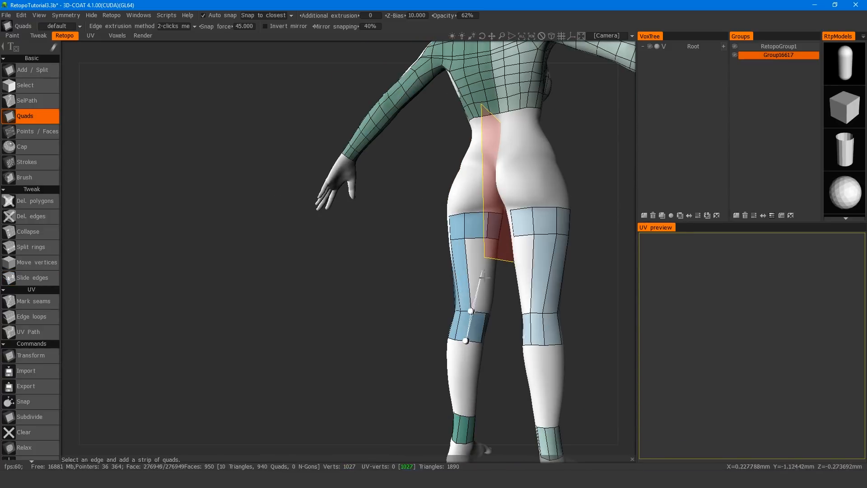
pyautogui.click(488, 241)
pyautogui.keyDown('alt'); pyautogui.moveTo(488, 241); pyautogui.dragTo(507, 312); pyautogui.keyUp('alt')
pyautogui.click(510, 232)
pyautogui.keyDown('alt'); pyautogui.moveTo(510, 232); pyautogui.dragTo(539, 328); pyautogui.keyUp('alt')
pyautogui.click(475, 248)
# - Bridge the knee band and the ankle band with Quads strips along the front and outer side of the lower leg
pyautogui.keyDown('alt'); pyautogui.moveTo(539, 327); pyautogui.dragTo(490, 271, button='middle'); pyautogui.keyUp('alt')
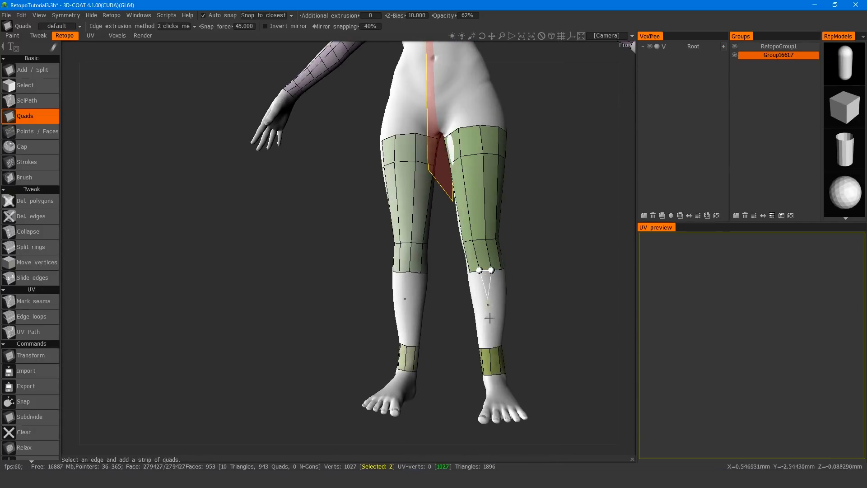
pyautogui.click(498, 347)
pyautogui.keyDown('alt'); pyautogui.moveTo(499, 347); pyautogui.dragTo(449, 338); pyautogui.keyUp('alt')
pyautogui.click(499, 348)
pyautogui.click(515, 347)
pyautogui.click(512, 294)
# - Close the remaining calf gaps between the knee and ankle bands with Quads strips
pyautogui.keyDown('alt'); pyautogui.moveTo(512, 295); pyautogui.dragTo(488, 332); pyautogui.keyUp('alt')
pyautogui.click(537, 291)
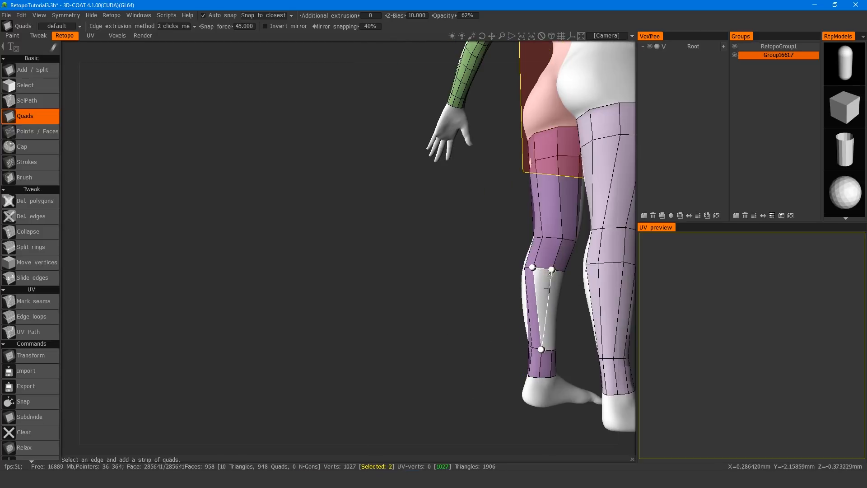
pyautogui.click(547, 289)
pyautogui.keyDown('alt'); pyautogui.moveTo(547, 289); pyautogui.dragTo(511, 307); pyautogui.keyUp('alt')
pyautogui.click(552, 278)
pyautogui.click(557, 298)
# - Split the long thigh and calf strips with edge loops around the leg using Points / Faces, and activate the Brush tool
pyautogui.moveTo(603, 314)
pyautogui.keyDown('alt'); pyautogui.mouseDown()
pyautogui.moveTo(560, 313)
pyautogui.moveTo(544, 289)
pyautogui.moveTo(520, 291)
pyautogui.mouseUp(); pyautogui.keyUp('alt')
pyautogui.press('space')
pyautogui.press('2')
pyautogui.press('Insert')
pyautogui.press('Insert')
pyautogui.press('Insert')
pyautogui.press('space')
pyautogui.press('1')
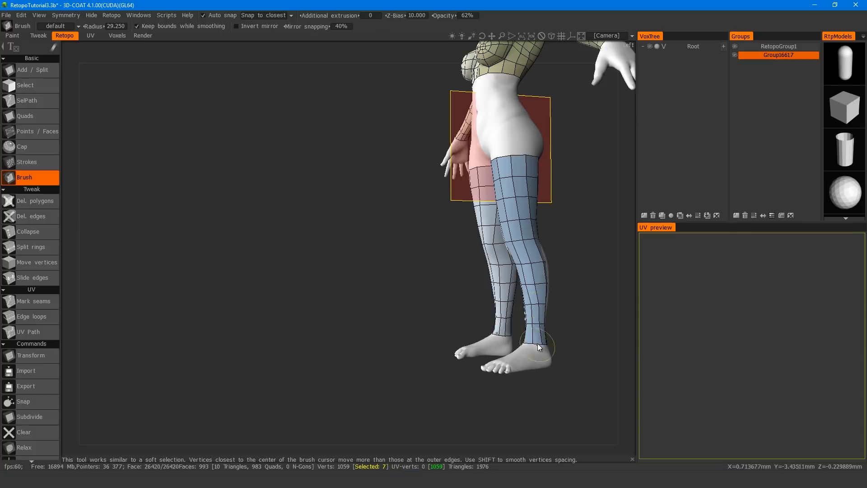
pyautogui.keyDown('alt'); pyautogui.moveTo(538, 347); pyautogui.dragTo(526, 253); pyautogui.keyUp('alt')
pyautogui.keyDown('alt'); pyautogui.moveTo(529, 186); pyautogui.dragTo(509, 259, button='middle'); pyautogui.keyUp('alt')
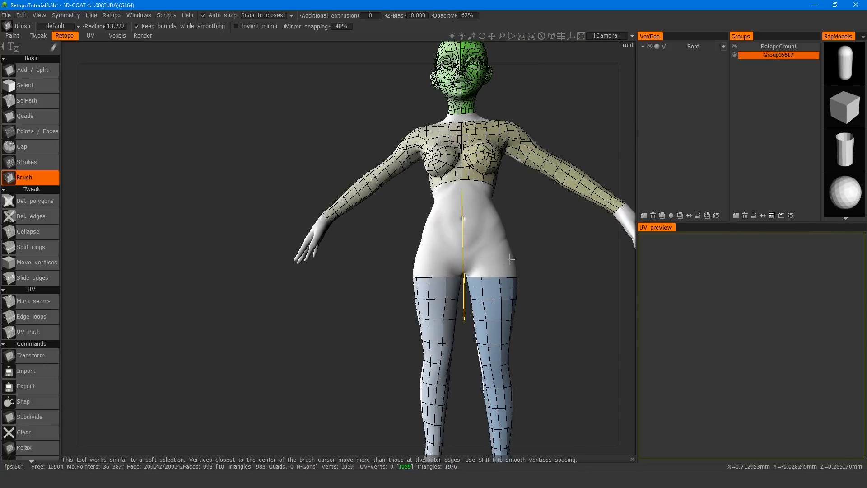
pyautogui.moveTo(510, 259)
pyautogui.keyDown('alt'); pyautogui.mouseDown()
pyautogui.moveTo(464, 286)
pyautogui.moveTo(502, 271)
pyautogui.mouseUp(); pyautogui.keyUp('alt')
pyautogui.moveTo(501, 271)
pyautogui.keyDown('alt'); pyautogui.mouseDown(button='right')
pyautogui.moveTo(504, 244)
pyautogui.moveTo(504, 266)
pyautogui.mouseUp(button='right'); pyautogui.keyUp('alt')
pyautogui.keyDown('alt'); pyautogui.moveTo(503, 266); pyautogui.dragTo(503, 283); pyautogui.keyUp('alt')
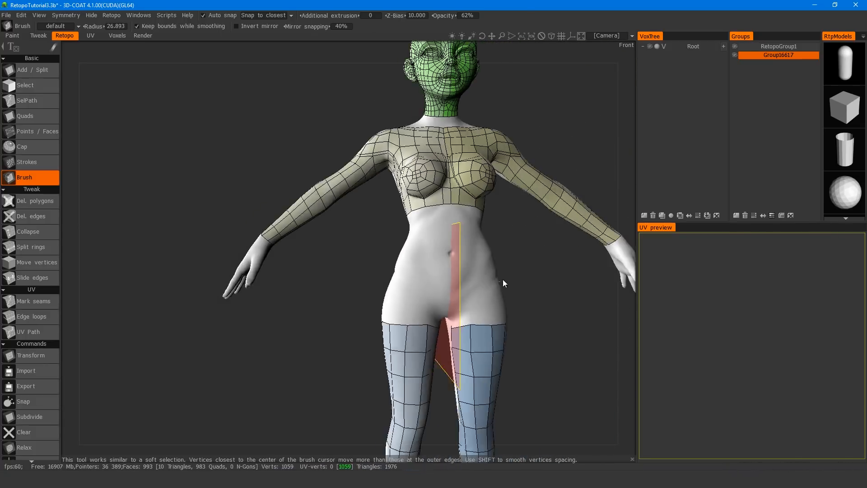
# - Add a narrow strip of faces down the front centerline, from the torso's lower edge to the crotch, with Points / Faces
pyautogui.press('space')
pyautogui.press('2')
pyautogui.keyDown('alt'); pyautogui.moveTo(481, 205); pyautogui.dragTo(397, 279, button='middle'); pyautogui.keyUp('alt')
pyautogui.rightClick(376, 287)
pyautogui.click(368, 342)
pyautogui.click(380, 341)
pyautogui.rightClick(375, 322)
pyautogui.keyDown('alt'); pyautogui.moveTo(368, 400); pyautogui.dragTo(377, 348); pyautogui.keyUp('alt')
pyautogui.press('space')
pyautogui.press('2')
pyautogui.click(368, 404)
pyautogui.click(376, 404)
pyautogui.rightClick(373, 385)
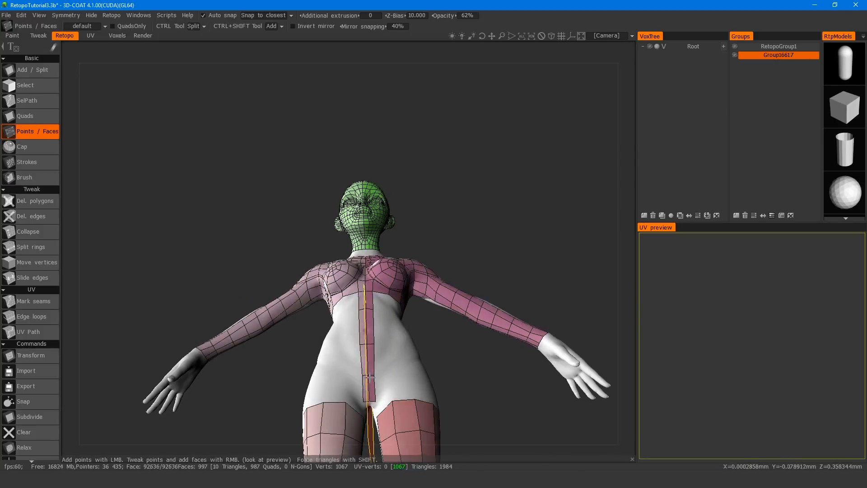
# - Continue the centerline strip with Points / Faces under the crotch and up between the buttocks
pyautogui.keyDown('alt'); pyautogui.moveTo(373, 385); pyautogui.dragTo(389, 344); pyautogui.keyUp('alt')
pyautogui.keyDown('alt'); pyautogui.moveTo(425, 384); pyautogui.dragTo(418, 353, button='right'); pyautogui.keyUp('alt')
pyautogui.keyDown('alt'); pyautogui.moveTo(419, 352); pyautogui.dragTo(393, 208, button='middle'); pyautogui.keyUp('alt')
pyautogui.keyDown('alt'); pyautogui.moveTo(335, 373); pyautogui.dragTo(357, 371); pyautogui.keyUp('alt')
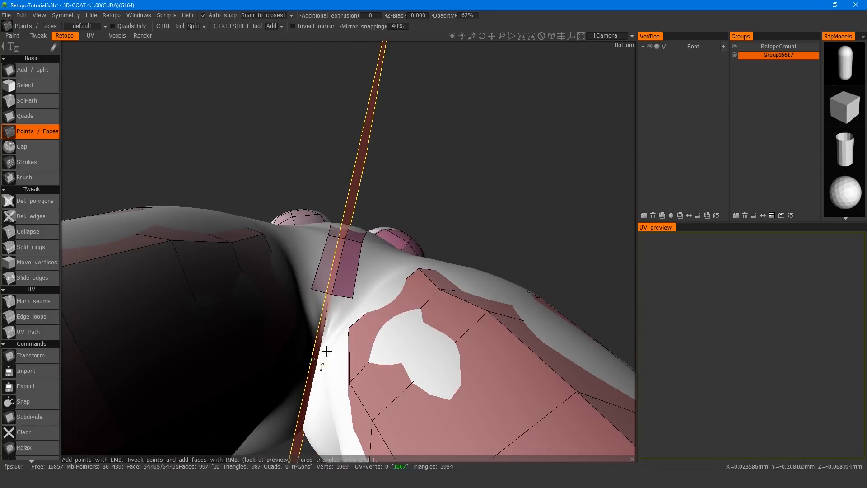
pyautogui.click(325, 355)
pyautogui.click(332, 356)
pyautogui.rightClick(330, 330)
pyautogui.click(301, 410)
pyautogui.click(309, 420)
pyautogui.rightClick(306, 385)
pyautogui.keyDown('alt'); pyautogui.moveTo(306, 385); pyautogui.dragTo(279, 350, button='right'); pyautogui.keyUp('alt')
pyautogui.click(296, 319)
pyautogui.click(316, 320)
pyautogui.moveTo(279, 350)
pyautogui.keyDown('alt'); pyautogui.mouseDown()
pyautogui.moveTo(302, 322)
pyautogui.moveTo(304, 221)
pyautogui.mouseUp(); pyautogui.keyUp('alt')
pyautogui.rightClick(312, 335)
# - Connect the back centerline strip to the torso mesh at the lower back with Points / Faces
pyautogui.press('space')
pyautogui.press('1')
pyautogui.press('space')
pyautogui.press('2')
pyautogui.keyDown('alt'); pyautogui.moveTo(303, 221); pyautogui.dragTo(295, 278, button='middle'); pyautogui.keyUp('alt')
pyautogui.keyDown('alt'); pyautogui.moveTo(307, 315); pyautogui.dragTo(291, 277); pyautogui.keyUp('alt')
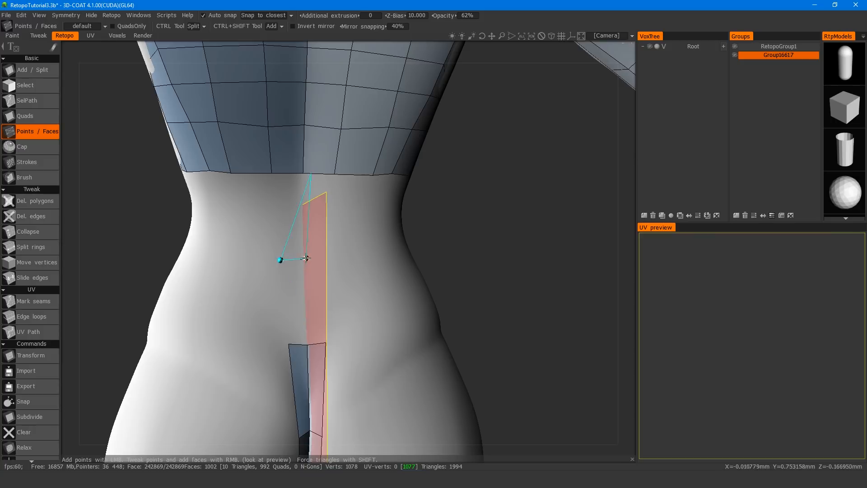
pyautogui.rightClick(292, 205)
pyautogui.keyDown('alt'); pyautogui.moveTo(292, 205); pyautogui.dragTo(311, 190, button='right'); pyautogui.keyUp('alt')
pyautogui.keyDown('alt'); pyautogui.moveTo(311, 190); pyautogui.dragTo(393, 304); pyautogui.keyUp('alt')
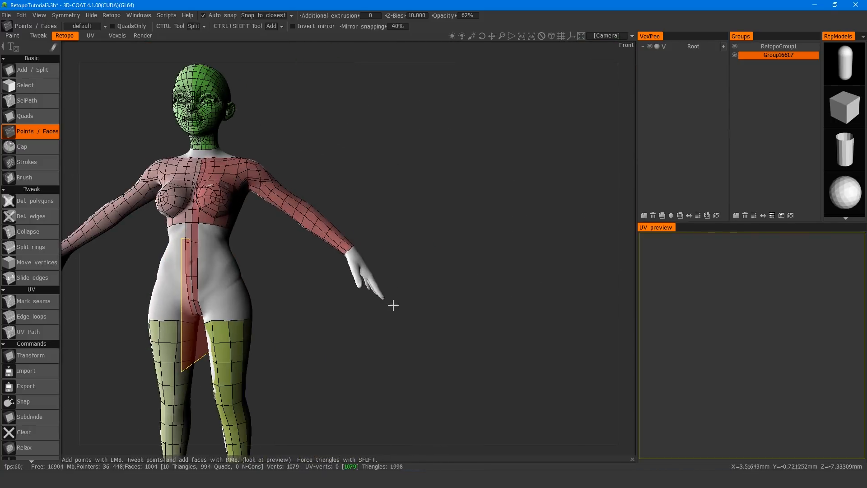
# - Fill a row of faces across the front of the abdomen, outward from the centerline strip below the torso
pyautogui.moveTo(393, 304)
pyautogui.keyDown('alt'); pyautogui.mouseDown(button='middle')
pyautogui.moveTo(421, 313)
pyautogui.moveTo(394, 314)
pyautogui.mouseUp(button='middle'); pyautogui.keyUp('alt')
pyautogui.keyDown('alt'); pyautogui.moveTo(394, 313); pyautogui.dragTo(466, 315, button='right'); pyautogui.keyUp('alt')
pyautogui.keyDown('alt'); pyautogui.moveTo(465, 315); pyautogui.dragTo(447, 315); pyautogui.keyUp('alt')
pyautogui.keyDown('alt'); pyautogui.moveTo(447, 316); pyautogui.dragTo(473, 244, button='middle'); pyautogui.keyUp('alt')
pyautogui.click(339, 266)
pyautogui.rightClick(332, 256)
pyautogui.keyDown('alt'); pyautogui.moveTo(354, 285); pyautogui.dragTo(316, 273); pyautogui.keyUp('alt')
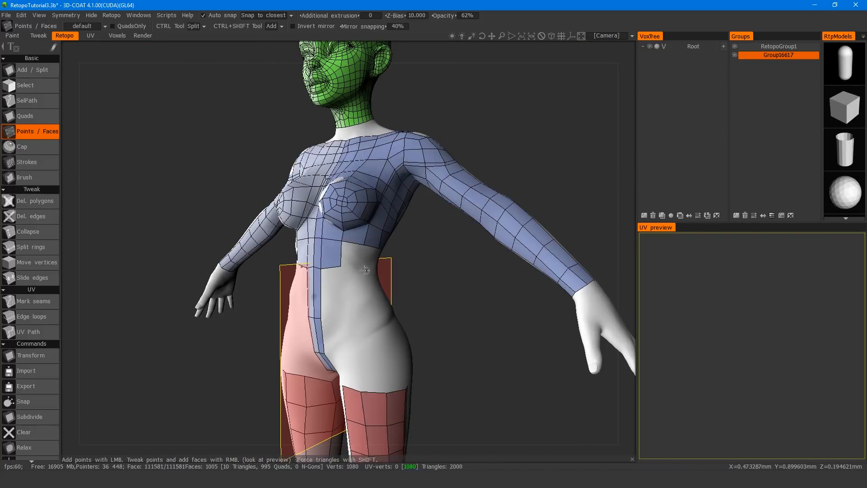
pyautogui.click(340, 320)
pyautogui.rightClick(330, 295)
pyautogui.click(361, 315)
pyautogui.rightClick(350, 291)
# - Complete the waist row around the side and back to the rear centerline, and adjust its edges with Slide edges
pyautogui.keyDown('alt'); pyautogui.moveTo(452, 289); pyautogui.dragTo(384, 276); pyautogui.keyUp('alt')
pyautogui.click(414, 271)
pyautogui.click(394, 270)
pyautogui.keyDown('alt'); pyautogui.moveTo(452, 271); pyautogui.dragTo(398, 291); pyautogui.keyUp('alt')
pyautogui.rightClick(409, 263)
pyautogui.rightClick(399, 262)
pyautogui.rightClick(387, 261)
pyautogui.click(391, 309)
pyautogui.rightClick(385, 296)
pyautogui.click(31, 278)
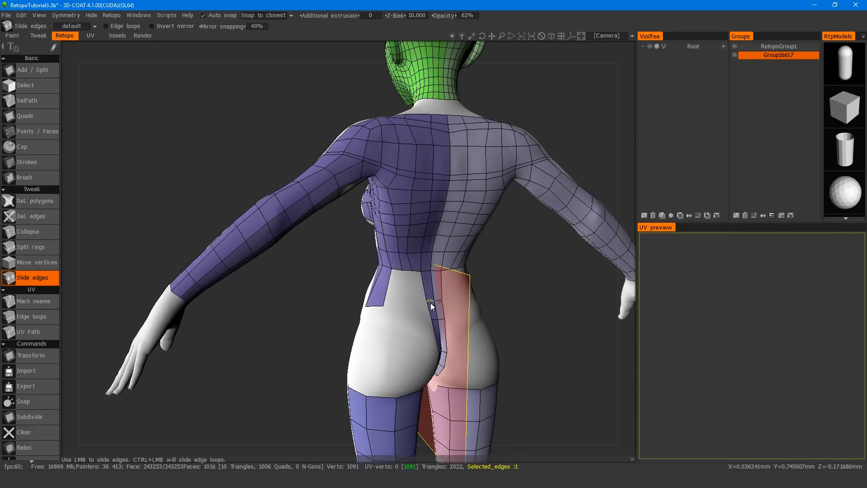
pyautogui.rightClick(420, 286)
pyautogui.rightClick(406, 296)
pyautogui.keyDown('alt'); pyautogui.moveTo(316, 307); pyautogui.dragTo(488, 311); pyautogui.keyUp('alt')
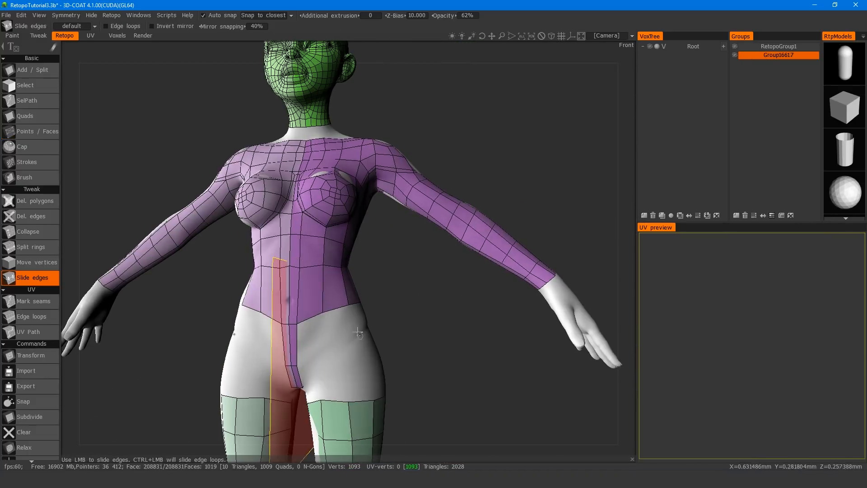
# - Even out the vertices of the new waist row on the front and back with the Brush tool
pyautogui.click(31, 178)
pyautogui.keyDown('alt'); pyautogui.moveTo(281, 312); pyautogui.dragTo(311, 314); pyautogui.keyUp('alt')
pyautogui.scroll(-2, 312, 314)
pyautogui.moveTo(420, 319)
pyautogui.keyDown('alt'); pyautogui.mouseDown()
pyautogui.moveTo(304, 325)
pyautogui.moveTo(382, 294)
pyautogui.mouseUp(); pyautogui.keyUp('alt')
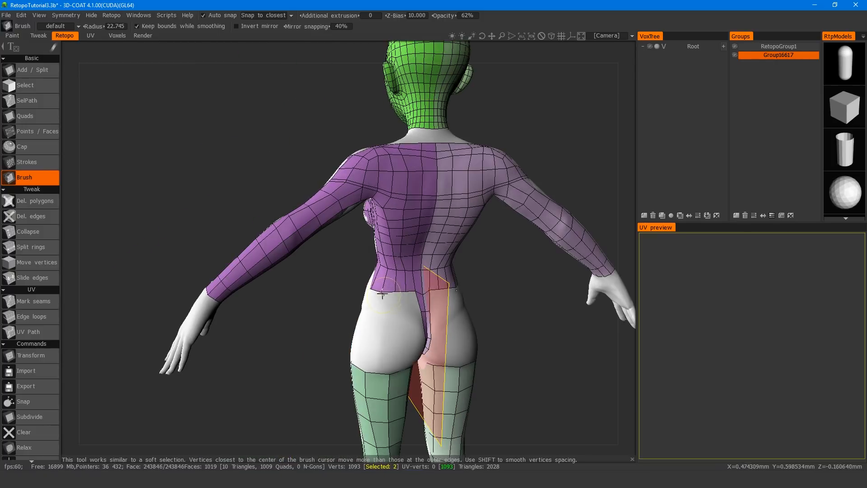
pyautogui.keyDown('alt'); pyautogui.moveTo(424, 223); pyautogui.dragTo(441, 305); pyautogui.keyUp('alt')
pyautogui.keyDown('alt'); pyautogui.moveTo(441, 305); pyautogui.dragTo(454, 289, button='right'); pyautogui.keyUp('alt')
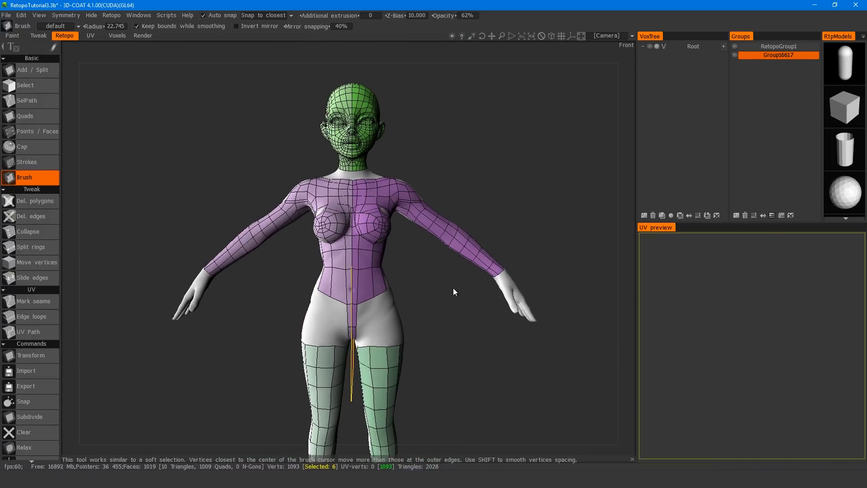
# - Extend the torso mesh down by another row of quads from the front centerline around the hip to the back with Quads
pyautogui.click(31, 116)
pyautogui.keyDown('alt'); pyautogui.moveTo(372, 328); pyautogui.dragTo(360, 345, button='right'); pyautogui.keyUp('alt')
pyautogui.click(387, 339)
pyautogui.keyDown('alt'); pyautogui.moveTo(434, 336); pyautogui.dragTo(386, 334); pyautogui.keyUp('alt')
pyautogui.click(408, 323)
pyautogui.keyDown('alt'); pyautogui.moveTo(452, 323); pyautogui.dragTo(409, 320); pyautogui.keyUp('alt')
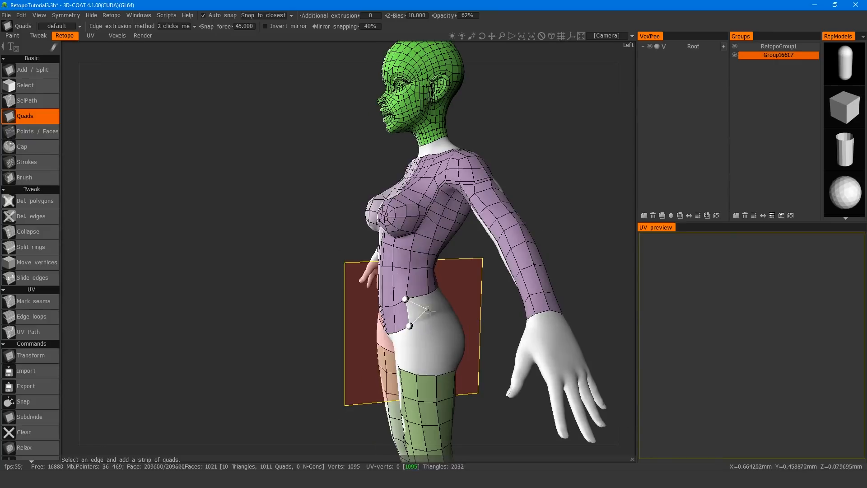
pyautogui.click(432, 314)
pyautogui.keyDown('alt'); pyautogui.moveTo(488, 312); pyautogui.dragTo(447, 307); pyautogui.keyUp('alt')
pyautogui.click(452, 309)
pyautogui.moveTo(511, 302)
pyautogui.keyDown('alt'); pyautogui.mouseDown()
pyautogui.moveTo(466, 297)
pyautogui.moveTo(492, 312)
pyautogui.moveTo(403, 357)
pyautogui.mouseUp(); pyautogui.keyUp('alt')
pyautogui.click(470, 314)
pyautogui.click(484, 314)
pyautogui.click(496, 312)
# - Even out the vertex spacing of the lower abdomen and hip mesh with the Brush tool
pyautogui.click(31, 177)
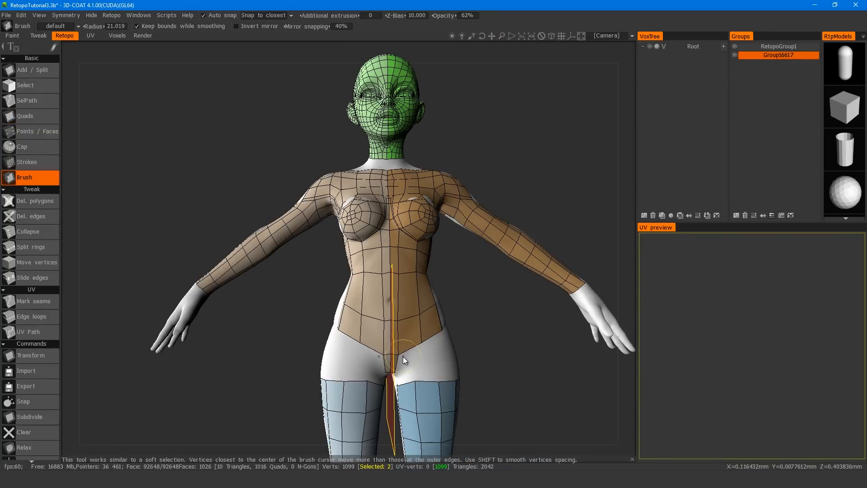
pyautogui.keyDown('alt'); pyautogui.moveTo(403, 357); pyautogui.dragTo(390, 375, button='right'); pyautogui.keyUp('alt')
pyautogui.keyDown('alt'); pyautogui.moveTo(392, 375); pyautogui.dragTo(400, 345, button='middle'); pyautogui.keyUp('alt')
pyautogui.keyDown('alt'); pyautogui.moveTo(400, 346); pyautogui.dragTo(430, 357); pyautogui.keyUp('alt')
pyautogui.keyDown('alt'); pyautogui.moveTo(430, 356); pyautogui.dragTo(435, 389, button='right'); pyautogui.keyUp('alt')
pyautogui.keyDown('alt'); pyautogui.moveTo(435, 392); pyautogui.dragTo(467, 358); pyautogui.keyUp('alt')
pyautogui.keyDown('alt'); pyautogui.moveTo(467, 358); pyautogui.dragTo(430, 326, button='right'); pyautogui.keyUp('alt')
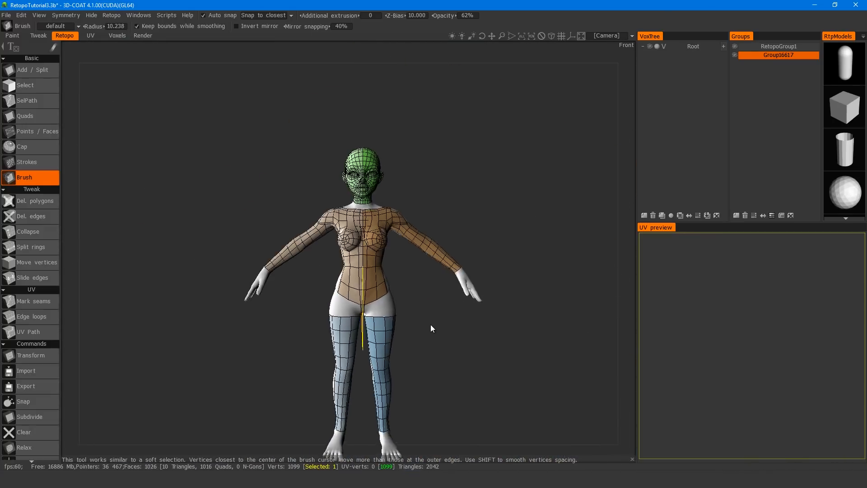
pyautogui.moveTo(430, 326)
pyautogui.keyDown('alt'); pyautogui.mouseDown()
pyautogui.moveTo(366, 338)
pyautogui.moveTo(435, 329)
pyautogui.mouseUp(); pyautogui.keyUp('alt')
pyautogui.keyDown('alt'); pyautogui.moveTo(435, 329); pyautogui.dragTo(429, 285, button='middle'); pyautogui.keyUp('alt')
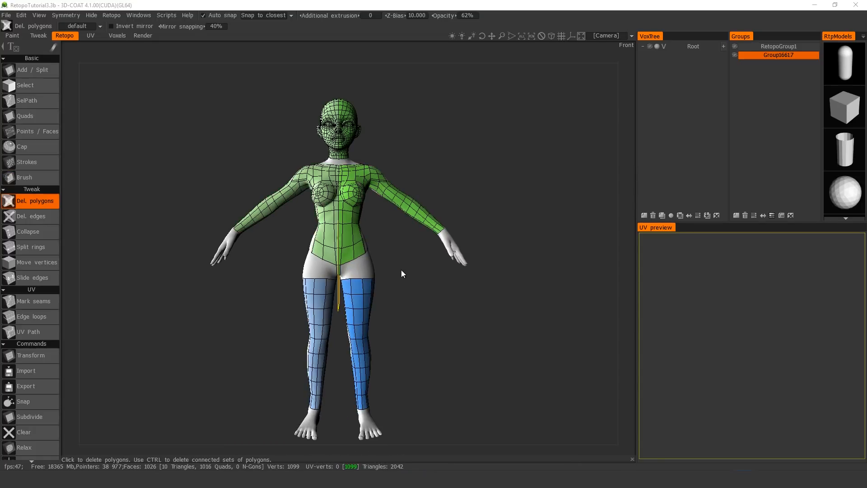
# - Adjust the edges at the top of the inner thigh near the crotch with Slide edges
pyautogui.keyDown('alt'); pyautogui.moveTo(401, 269); pyautogui.dragTo(444, 219, button='right'); pyautogui.keyUp('alt')
pyautogui.moveTo(443, 219)
pyautogui.keyDown('alt'); pyautogui.mouseDown()
pyautogui.moveTo(460, 148)
pyautogui.moveTo(484, 154)
pyautogui.moveTo(433, 214)
pyautogui.mouseUp(); pyautogui.keyUp('alt')
pyautogui.press('space')
pyautogui.click(488, 152)
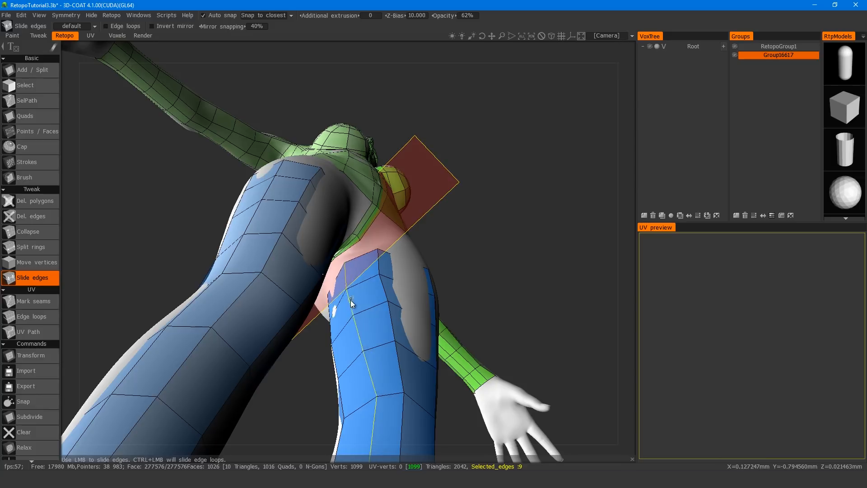
pyautogui.keyDown('alt'); pyautogui.moveTo(352, 303); pyautogui.dragTo(314, 246); pyautogui.keyUp('alt')
# - Bridge the crotch strip to the top of the inner thigh with two quads using the Quads tool
pyautogui.press('space')
pyautogui.click(348, 217)
pyautogui.press('space')
pyautogui.click(271, 235)
pyautogui.click(329, 262)
pyautogui.click(338, 244)
pyautogui.keyDown('alt'); pyautogui.moveTo(338, 245); pyautogui.dragTo(294, 248, button='right'); pyautogui.keyUp('alt')
pyautogui.keyDown('alt'); pyautogui.moveTo(294, 248); pyautogui.dragTo(508, 280); pyautogui.keyUp('alt')
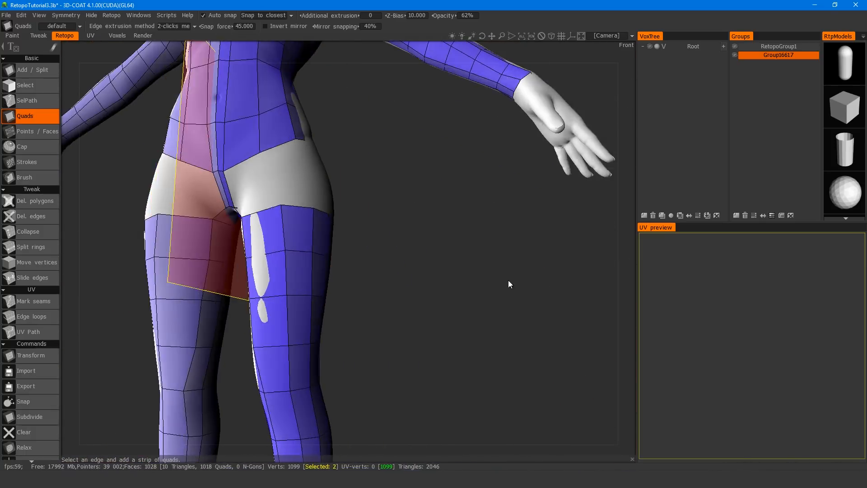
# - Split the torso columns with two lengthwise edge loops running up the abdomen using Points / Faces
pyautogui.keyDown('alt'); pyautogui.moveTo(508, 280); pyautogui.dragTo(447, 277, button='right'); pyautogui.keyUp('alt')
pyautogui.press('p')
pyautogui.keyDown('alt'); pyautogui.moveTo(447, 277); pyautogui.dragTo(384, 272); pyautogui.keyUp('alt')
pyautogui.keyDown('alt'); pyautogui.moveTo(394, 194); pyautogui.dragTo(422, 175, button='right'); pyautogui.keyUp('alt')
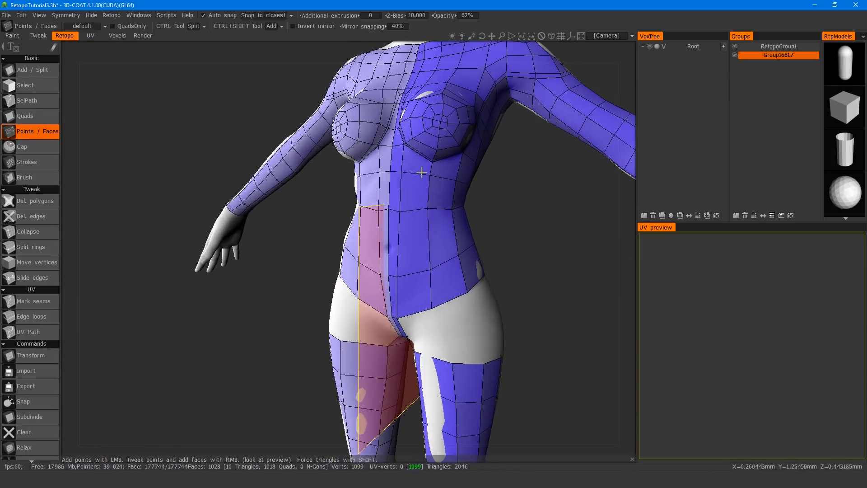
pyautogui.keyDown('alt'); pyautogui.moveTo(422, 176); pyautogui.dragTo(405, 217, button='middle'); pyautogui.keyUp('alt')
pyautogui.keyDown('ctrl'); pyautogui.click(403, 211); pyautogui.keyUp('ctrl')
pyautogui.keyDown('ctrl'); pyautogui.click(422, 194); pyautogui.keyUp('ctrl')
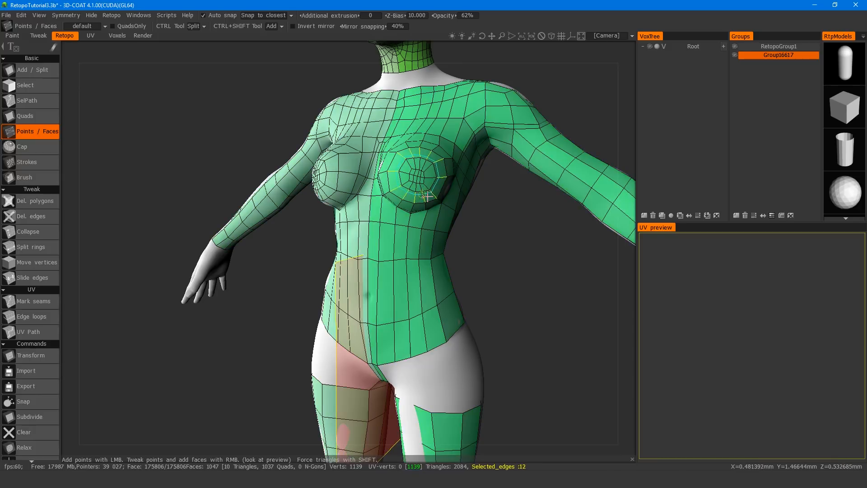
# - Split the leg columns with lengthwise edge loops using Points / Faces to match the torso's edge count
pyautogui.keyDown('alt'); pyautogui.moveTo(423, 180); pyautogui.dragTo(424, 234, button='right'); pyautogui.keyUp('alt')
pyautogui.keyDown('alt'); pyautogui.moveTo(423, 234); pyautogui.dragTo(447, 354); pyautogui.keyUp('alt')
pyautogui.keyDown('alt'); pyautogui.moveTo(447, 354); pyautogui.dragTo(451, 273, button='right'); pyautogui.keyUp('alt')
pyautogui.keyDown('alt'); pyautogui.moveTo(450, 273); pyautogui.dragTo(474, 258); pyautogui.keyUp('alt')
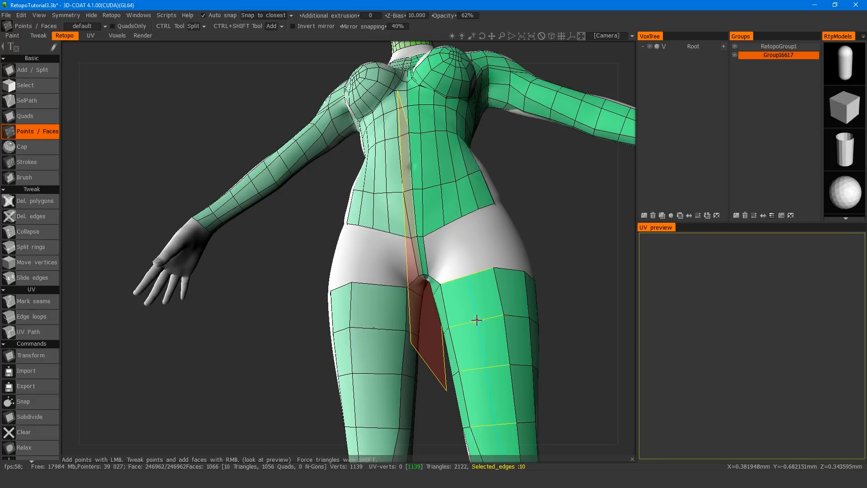
pyautogui.keyDown('ctrl'); pyautogui.click(479, 321); pyautogui.keyUp('ctrl')
pyautogui.keyDown('alt'); pyautogui.moveTo(507, 322); pyautogui.dragTo(754, 239); pyautogui.keyUp('alt')
pyautogui.keyDown('ctrl'); pyautogui.click(441, 255); pyautogui.keyUp('ctrl')
pyautogui.keyDown('alt'); pyautogui.moveTo(490, 211); pyautogui.dragTo(471, 245); pyautogui.keyUp('alt')
# - Bridge the hip's lower edge to the thigh's upper edge with Quads across the front and outer side
pyautogui.press('space')
pyautogui.click(463, 243)
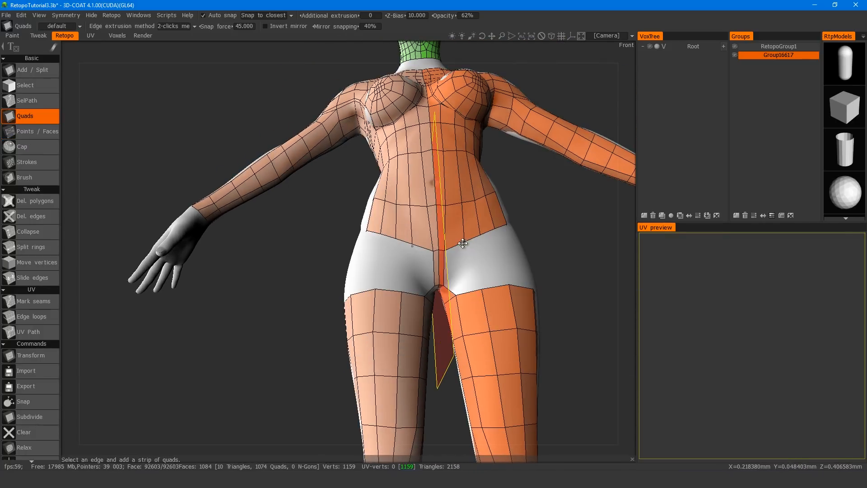
pyautogui.click(456, 294)
pyautogui.keyDown('alt'); pyautogui.moveTo(464, 252); pyautogui.dragTo(459, 264); pyautogui.keyUp('alt')
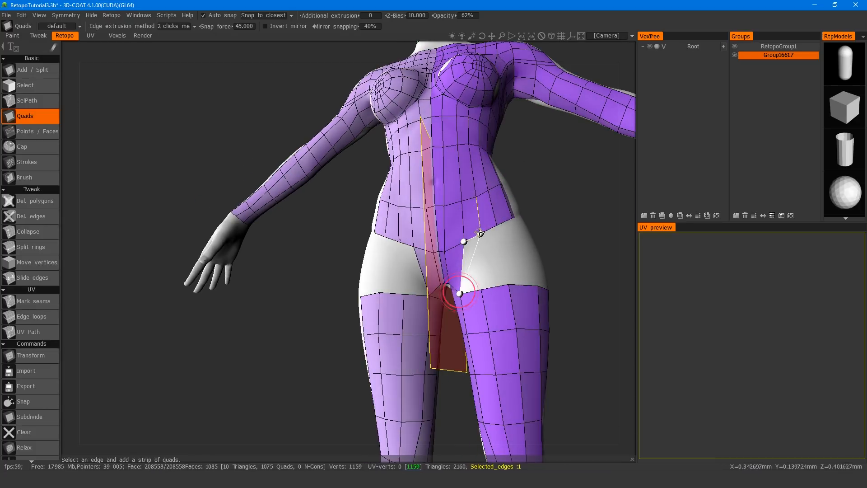
pyautogui.click(479, 287)
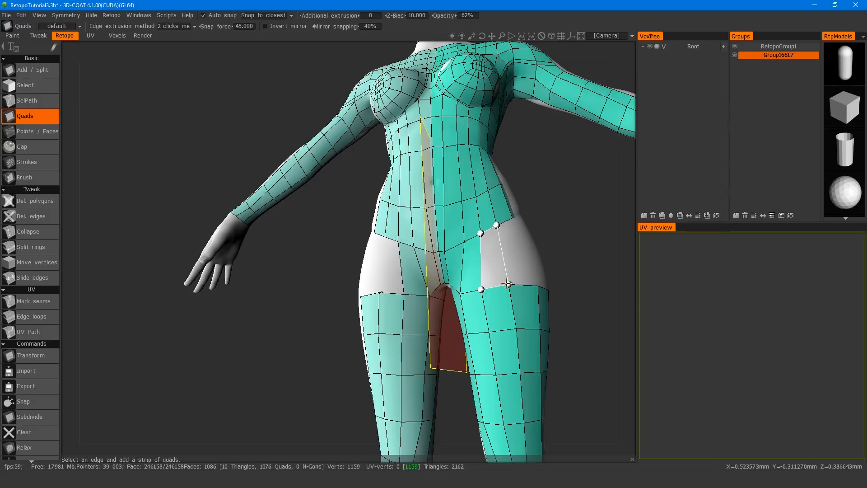
pyautogui.click(509, 284)
pyautogui.keyDown('alt'); pyautogui.moveTo(524, 262); pyautogui.dragTo(484, 259); pyautogui.keyUp('alt')
pyautogui.click(542, 284)
pyautogui.keyDown('alt'); pyautogui.moveTo(542, 244); pyautogui.dragTo(505, 235); pyautogui.keyUp('alt')
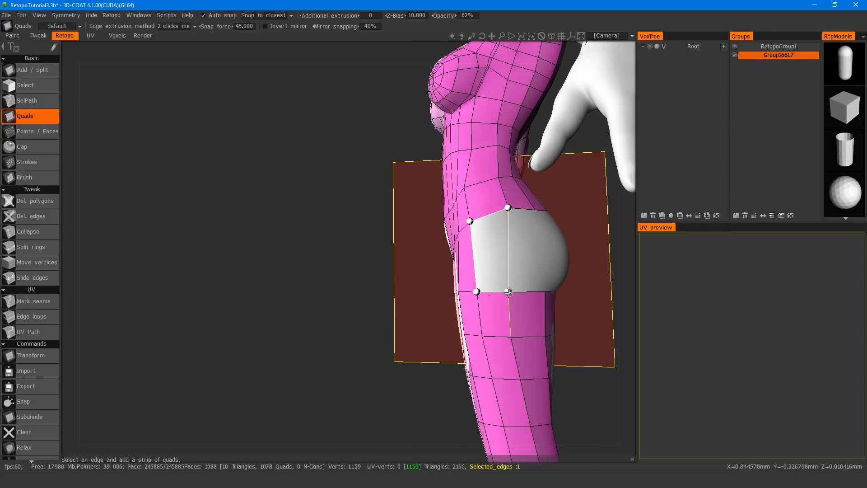
pyautogui.click(509, 293)
# - Continue bridging the hip to the thigh with Quads around the buttock
pyautogui.keyDown('alt'); pyautogui.moveTo(534, 266); pyautogui.dragTo(493, 250); pyautogui.keyUp('alt')
pyautogui.click(560, 206)
pyautogui.click(550, 290)
pyautogui.click(586, 203)
pyautogui.click(592, 288)
pyautogui.keyDown('alt'); pyautogui.moveTo(581, 272); pyautogui.dragTo(506, 279); pyautogui.keyUp('alt')
pyautogui.click(517, 285)
# - Split the tall hip-to-thigh quads with horizontal edge loops around the hip using Points / Faces
pyautogui.press('space')
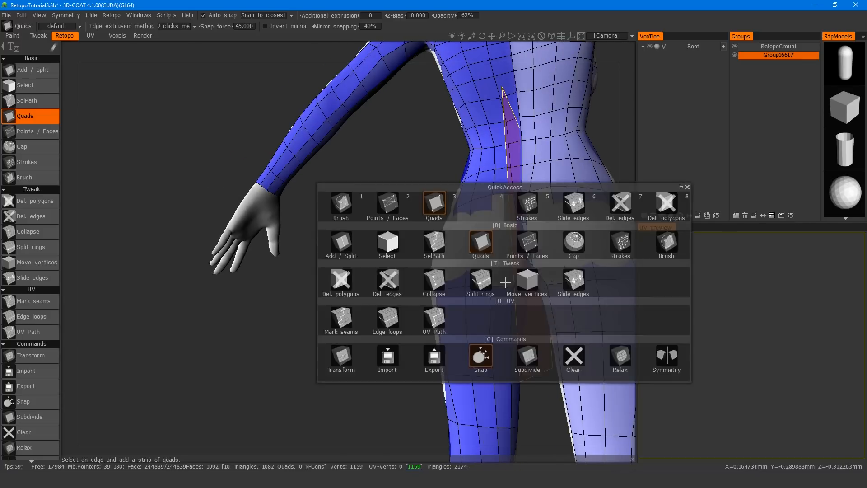
pyautogui.click(528, 246)
pyautogui.moveTo(501, 246)
pyautogui.keyDown('alt'); pyautogui.mouseDown()
pyautogui.moveTo(491, 272)
pyautogui.moveTo(492, 259)
pyautogui.mouseUp(); pyautogui.keyUp('alt')
pyautogui.click(491, 275)
pyautogui.click(508, 280)
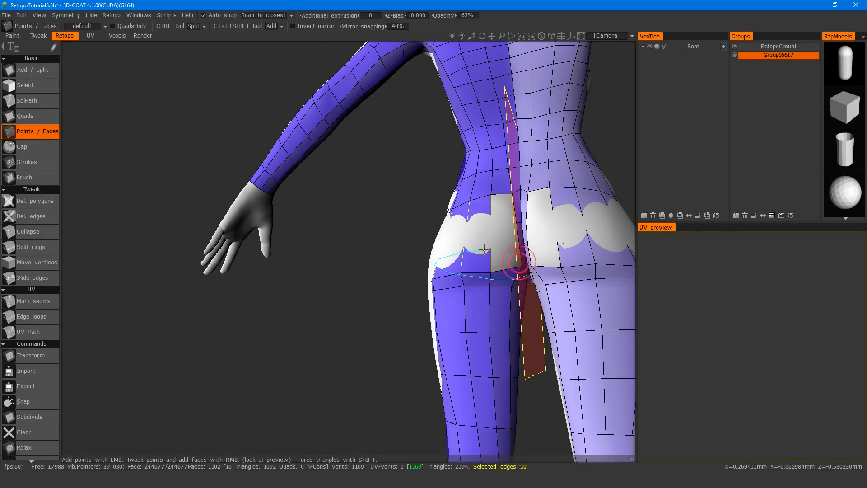
pyautogui.click(486, 235)
pyautogui.click(506, 207)
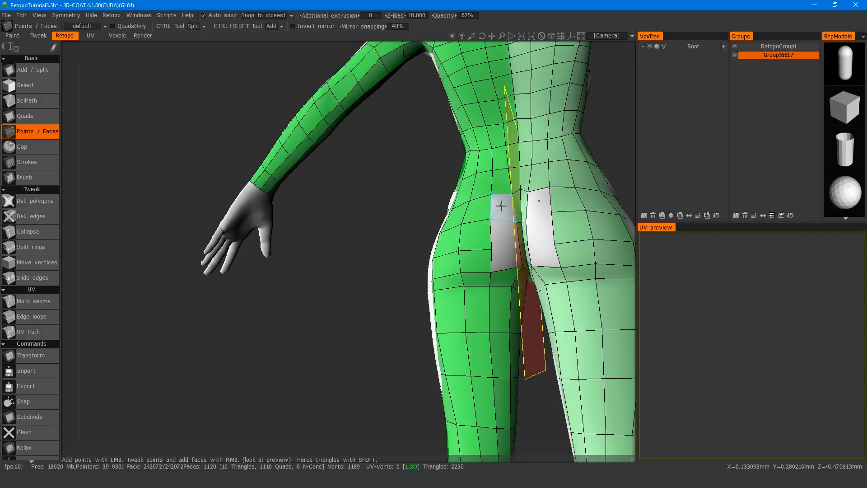
# - Fill the remaining column of gaps on the buttock beside the centerline strip with faces
pyautogui.click(502, 206)
pyautogui.click(502, 233)
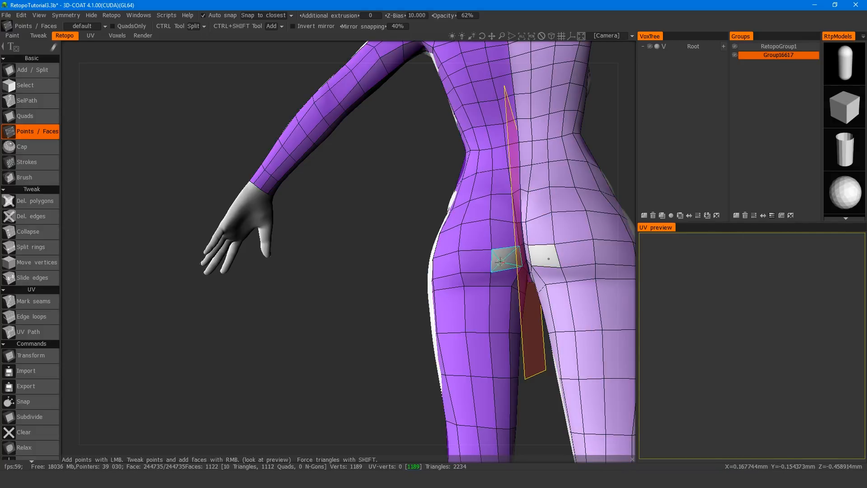
pyautogui.rightClick(500, 261)
# - Insert horizontal edge loops around the waist and abdomen with Points / Faces
pyautogui.scroll(-2, 523, 263)
pyautogui.keyDown('alt'); pyautogui.moveTo(424, 261); pyautogui.dragTo(478, 277); pyautogui.keyUp('alt')
pyautogui.scroll(-3, 478, 277)
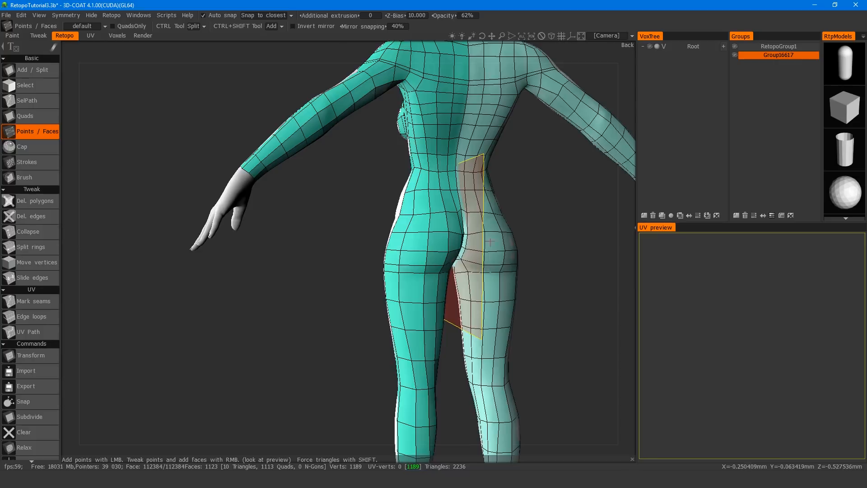
pyautogui.keyDown('alt'); pyautogui.moveTo(490, 242); pyautogui.dragTo(499, 149, button='middle'); pyautogui.keyUp('alt')
pyautogui.keyDown('alt'); pyautogui.moveTo(459, 240); pyautogui.dragTo(713, 246); pyautogui.keyUp('alt')
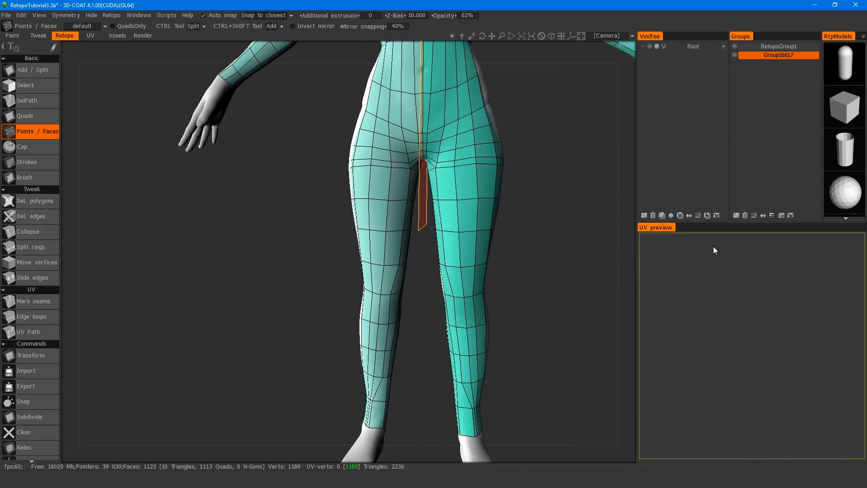
pyautogui.press('space')
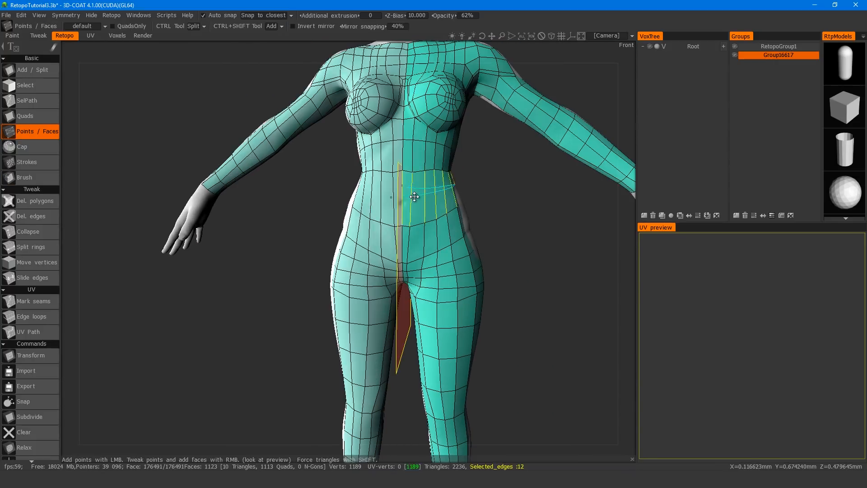
# - Smooth the vertex spacing across the abdomen, waist and hips with the Brush tool
pyautogui.press('space')
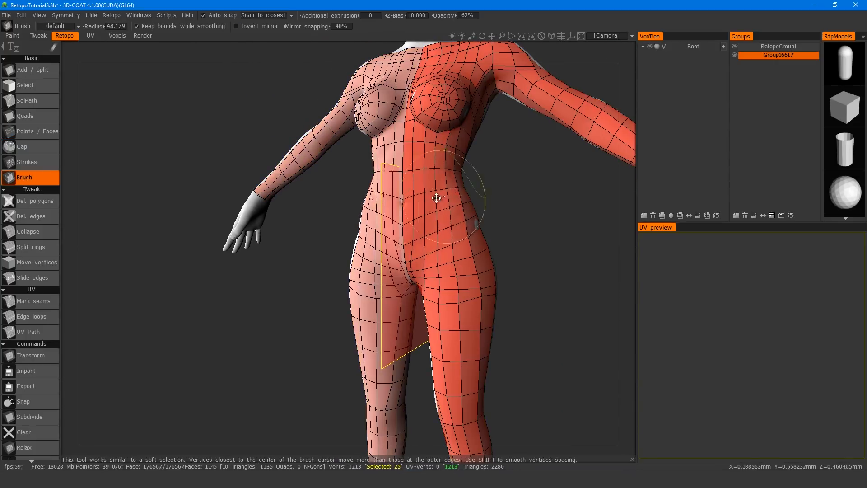
pyautogui.keyDown('alt'); pyautogui.keyDown('shift'); pyautogui.moveTo(436, 198); pyautogui.dragTo(434, 253); pyautogui.keyUp('shift'); pyautogui.keyUp('alt')
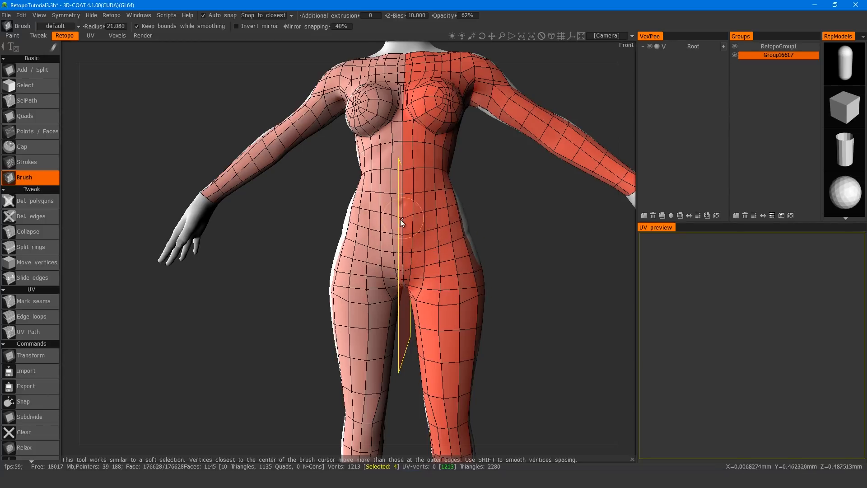
pyautogui.keyDown('alt'); pyautogui.moveTo(401, 219); pyautogui.dragTo(447, 296); pyautogui.keyUp('alt')
pyautogui.keyDown('alt'); pyautogui.moveTo(469, 384); pyautogui.dragTo(488, 324, button='middle'); pyautogui.keyUp('alt')
pyautogui.keyDown('alt'); pyautogui.moveTo(488, 324); pyautogui.dragTo(470, 304, button='right'); pyautogui.keyUp('alt')
# - Adjust the edges around the ankle and lower calf with Slide edges, and smooth their spacing with the Brush tool
pyautogui.press('space')
pyautogui.click(537, 236)
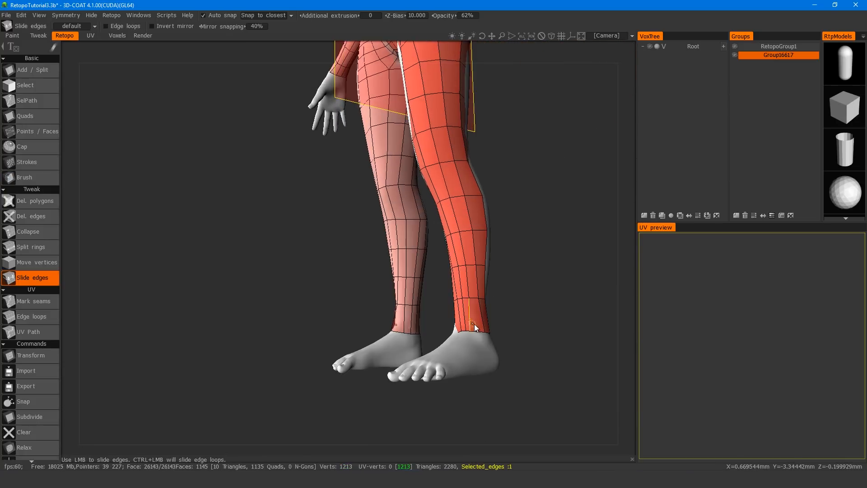
pyautogui.keyDown('alt'); pyautogui.moveTo(475, 324); pyautogui.dragTo(487, 277); pyautogui.keyUp('alt')
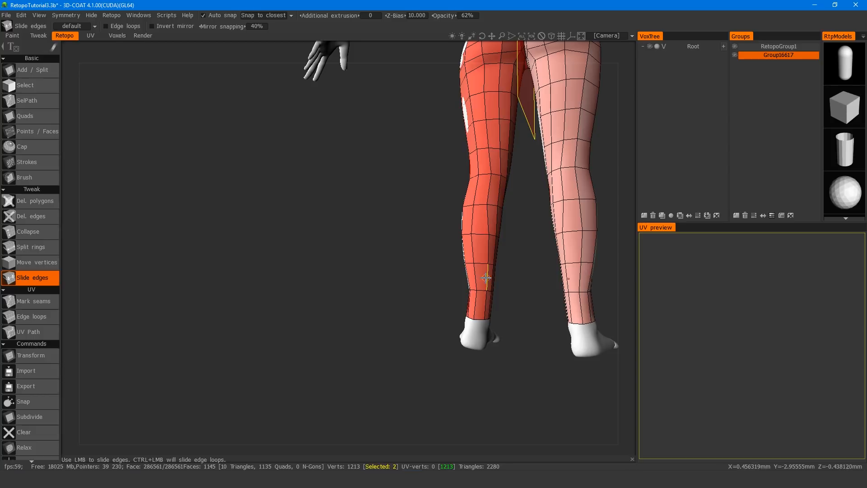
pyautogui.keyDown('alt'); pyautogui.moveTo(489, 219); pyautogui.dragTo(501, 220); pyautogui.keyUp('alt')
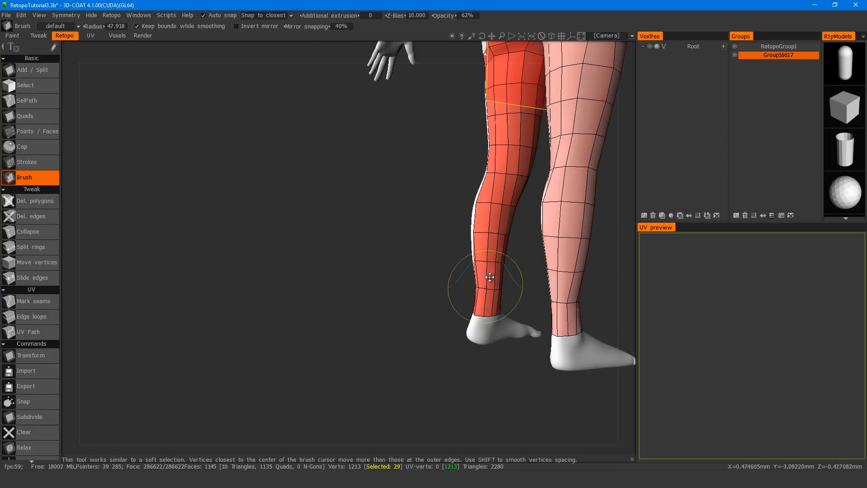
# - Adjust the vertex spacing on the lower leg with the Brush tool
pyautogui.moveTo(504, 187); pyautogui.dragTo(506, 190)
pyautogui.moveTo(510, 194)
pyautogui.keyDown('alt'); pyautogui.mouseDown()
pyautogui.moveTo(609, 267)
pyautogui.moveTo(633, 271)
pyautogui.mouseUp(); pyautogui.keyUp('alt')
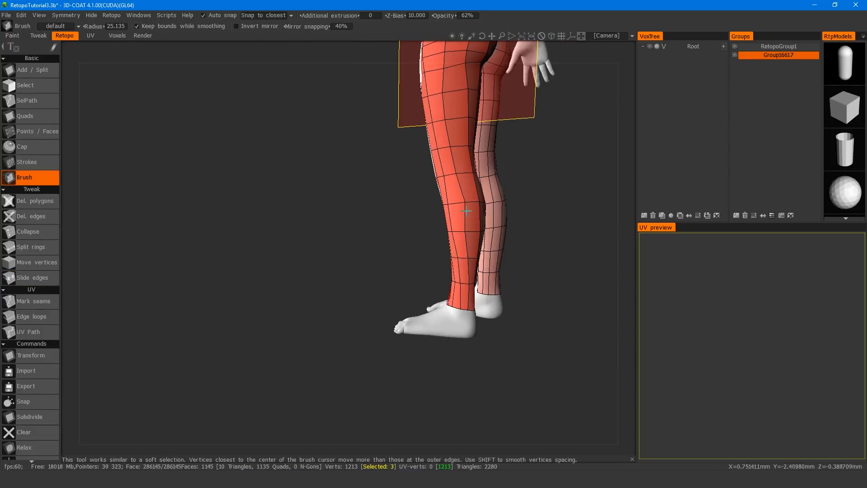
pyautogui.keyDown('alt'); pyautogui.moveTo(469, 188); pyautogui.dragTo(438, 237, button='middle'); pyautogui.keyUp('alt')
pyautogui.keyDown('alt'); pyautogui.moveTo(438, 237); pyautogui.dragTo(448, 253); pyautogui.keyUp('alt')
# - Examine the edge flow and quad density over the whole body, from the legs up to the gap below the neck
pyautogui.keyDown('alt'); pyautogui.moveTo(434, 355); pyautogui.dragTo(495, 354); pyautogui.keyUp('alt')
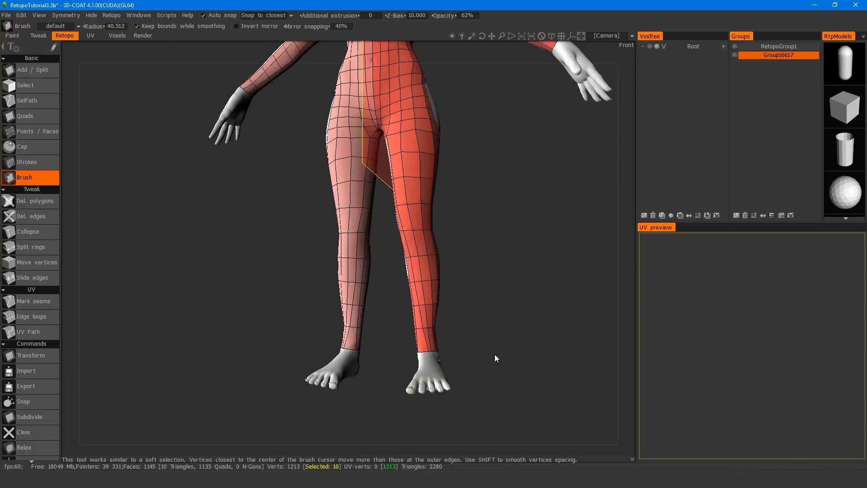
pyautogui.keyDown('alt'); pyautogui.moveTo(495, 354); pyautogui.dragTo(515, 357, button='right'); pyautogui.keyUp('alt')
pyautogui.moveTo(474, 360); pyautogui.dragTo(436, 361, button='right')
pyautogui.scroll(-8, 485, 291)
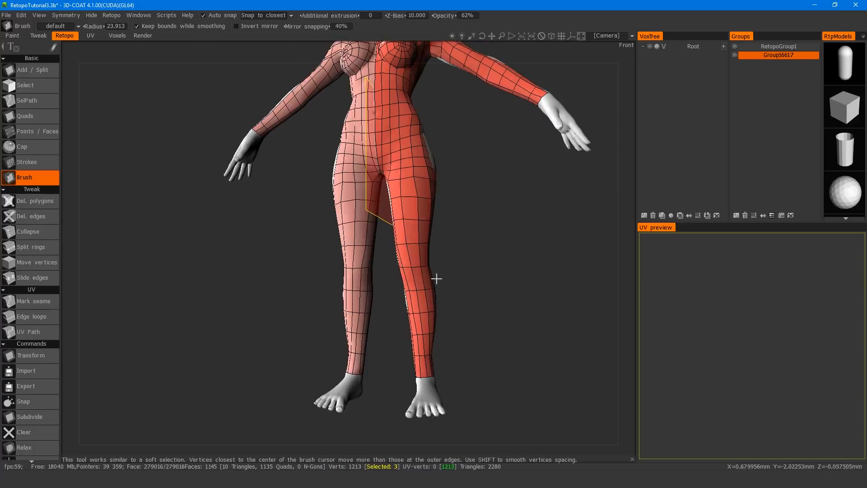
pyautogui.moveTo(387, 235); pyautogui.dragTo(387, 241, button='right')
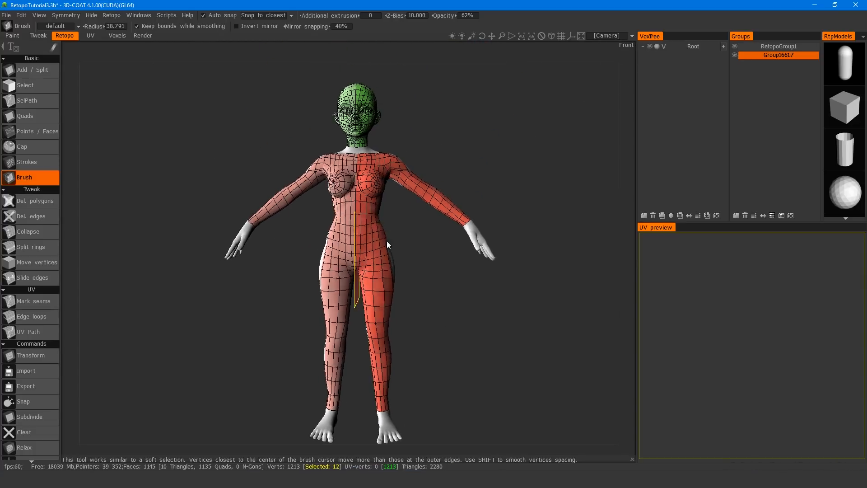
pyautogui.keyDown('alt'); pyautogui.moveTo(386, 241); pyautogui.dragTo(144, 237); pyautogui.keyUp('alt')
pyautogui.keyDown('alt'); pyautogui.moveTo(392, 317); pyautogui.dragTo(359, 284); pyautogui.keyUp('alt')
pyautogui.keyDown('alt'); pyautogui.moveTo(430, 312); pyautogui.dragTo(386, 267, button='right'); pyautogui.keyUp('alt')
pyautogui.keyDown('alt'); pyautogui.moveTo(386, 267); pyautogui.dragTo(403, 294, button='middle'); pyautogui.keyUp('alt')
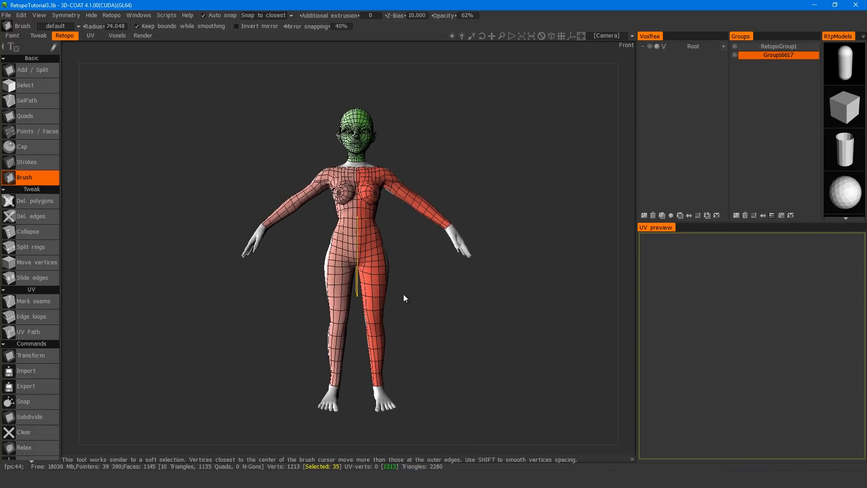
pyautogui.moveTo(445, 278)
pyautogui.keyDown('alt'); pyautogui.mouseDown()
pyautogui.moveTo(332, 294)
pyautogui.moveTo(192, 287)
pyautogui.moveTo(277, 290)
pyautogui.moveTo(429, 271)
pyautogui.moveTo(447, 281)
pyautogui.mouseUp(); pyautogui.keyUp('alt')
pyautogui.keyDown('alt'); pyautogui.moveTo(448, 279); pyautogui.dragTo(480, 314, button='right'); pyautogui.keyUp('alt')
pyautogui.keyDown('alt'); pyautogui.moveTo(480, 315); pyautogui.dragTo(459, 356, button='middle'); pyautogui.keyUp('alt')
pyautogui.keyDown('alt'); pyautogui.moveTo(379, 208); pyautogui.dragTo(380, 228, button='middle'); pyautogui.keyUp('alt')
pyautogui.keyDown('alt'); pyautogui.moveTo(381, 228); pyautogui.dragTo(448, 217, button='right'); pyautogui.keyUp('alt')
pyautogui.keyDown('alt'); pyautogui.moveTo(506, 225); pyautogui.dragTo(525, 157); pyautogui.keyUp('alt')
# - Insert extra edge loops across the upper chest and down the arm with Points / Faces
pyautogui.press('space')
pyautogui.click(387, 224)
pyautogui.keyDown('ctrl'); pyautogui.click(388, 217); pyautogui.keyUp('ctrl')
pyautogui.keyDown('ctrl'); pyautogui.click(374, 220); pyautogui.keyUp('ctrl')
pyautogui.scroll(4, 357, 217)
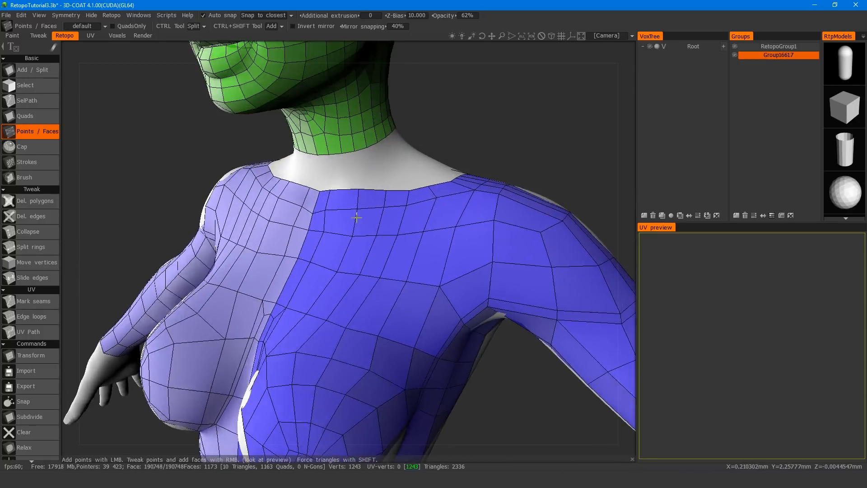
# - Fill the gap between the front of the neck and the upper chest with faces
pyautogui.rightClick(317, 175)
pyautogui.keyDown('alt'); pyautogui.moveTo(356, 217); pyautogui.dragTo(357, 160); pyautogui.keyUp('alt')
pyautogui.rightClick(338, 172)
# - Bridge the remaining gap from the side of the neck over the shoulder to the upper back using the Quads tool
pyautogui.press('space')
pyautogui.press('3')
pyautogui.click(378, 194)
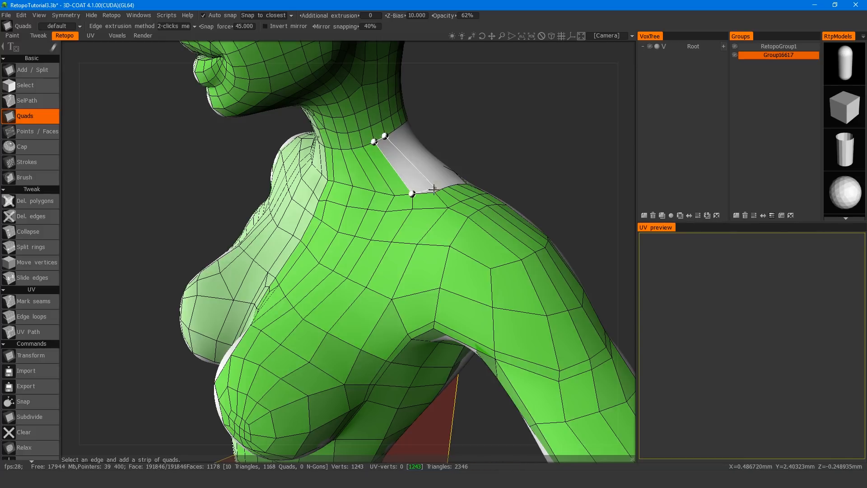
pyautogui.click(434, 189)
pyautogui.keyDown('alt'); pyautogui.moveTo(434, 189); pyautogui.dragTo(442, 172); pyautogui.keyUp('alt')
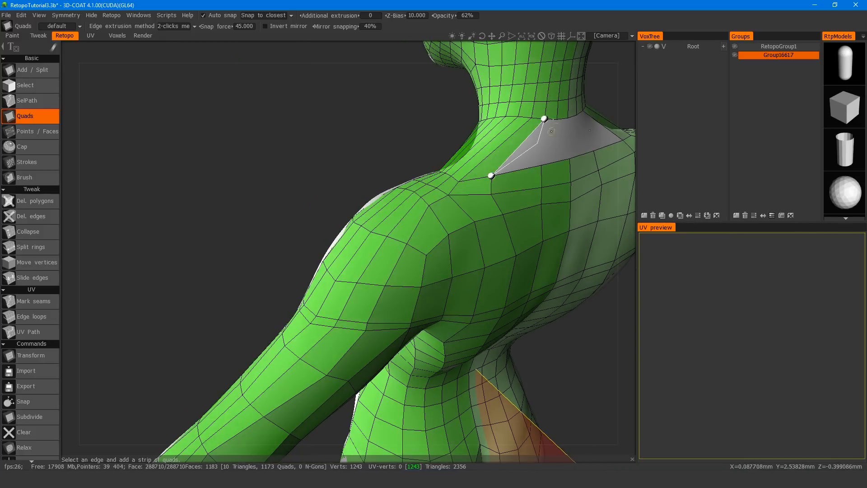
# - Insert edge loops along the arm and across the upper back with Points / Faces
pyautogui.press('space')
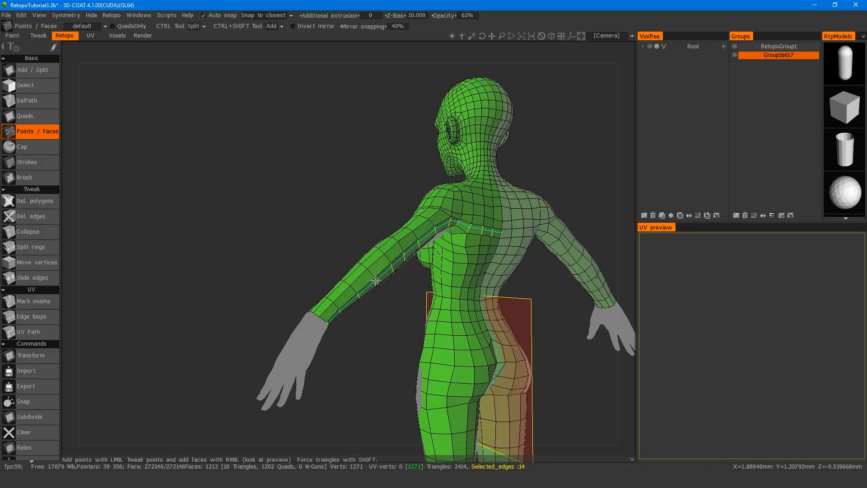
pyautogui.keyDown('alt'); pyautogui.moveTo(377, 280); pyautogui.dragTo(474, 297); pyautogui.keyUp('alt')
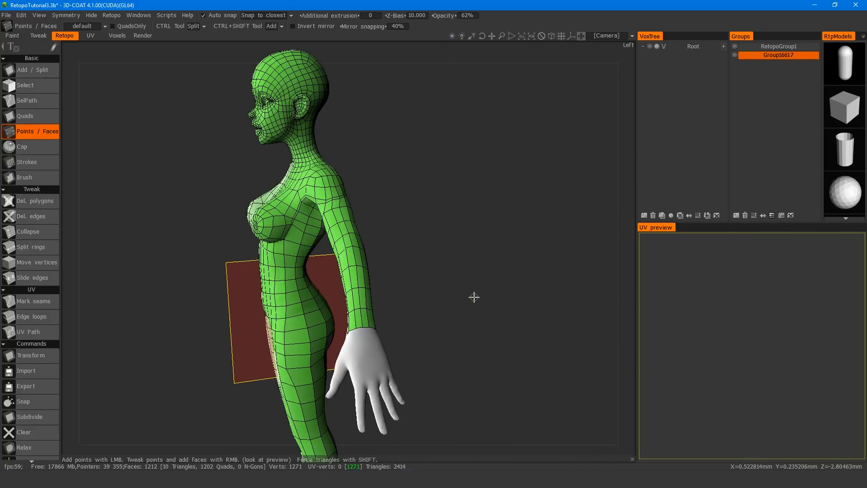